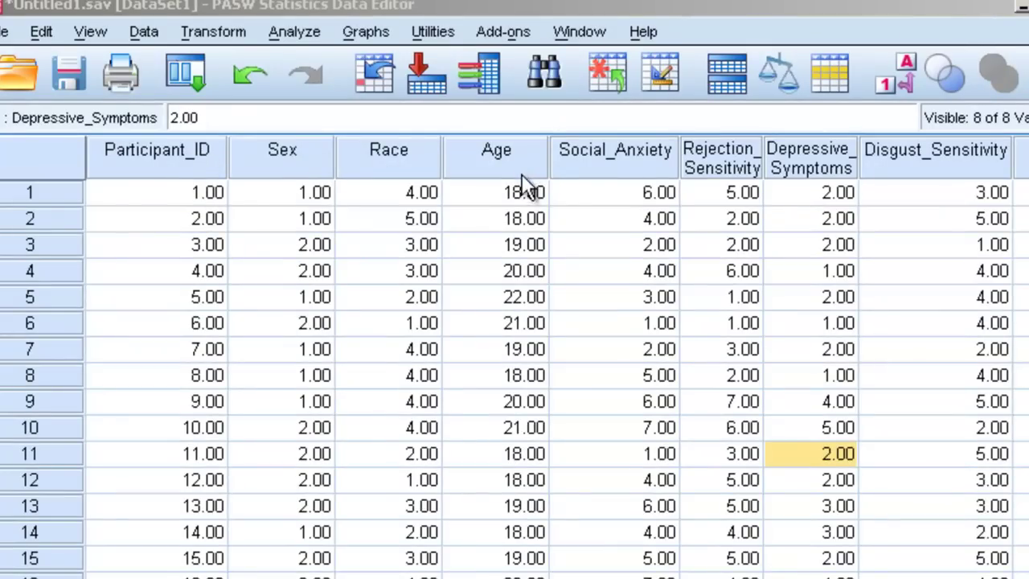
Step: Select the Sex, Race and Age columns, then clear the selection and scroll across the data grid
left_click_drag(522, 169, 290, 157)
left_click(410, 216)
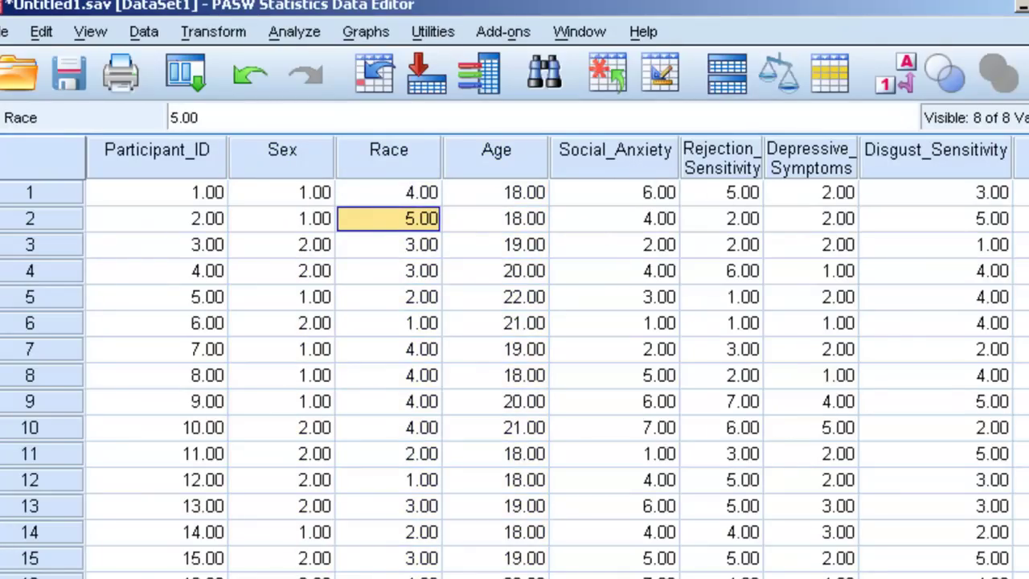
scroll(515, 355, "right", 3)
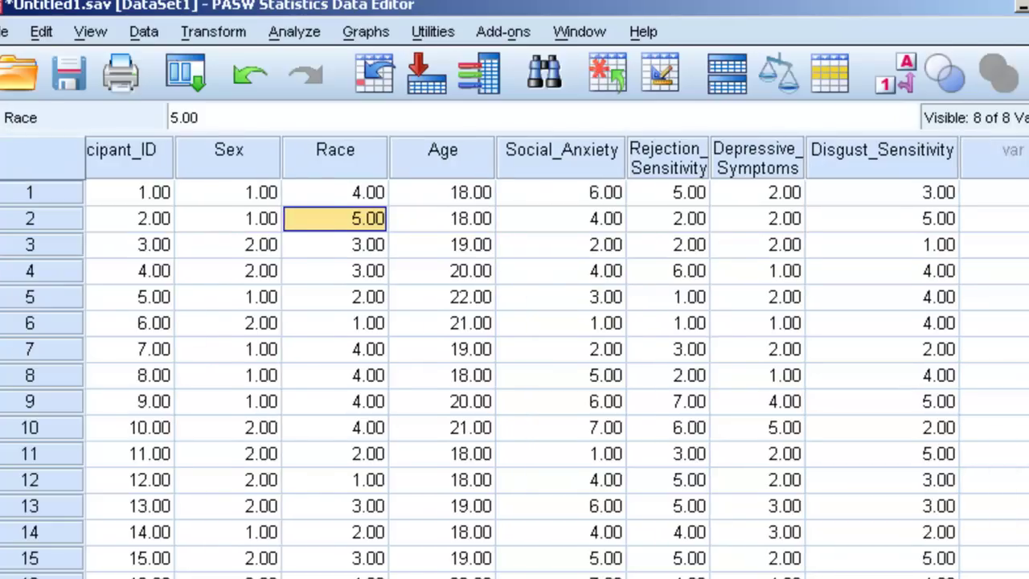
scroll(514, 355, "left", 3)
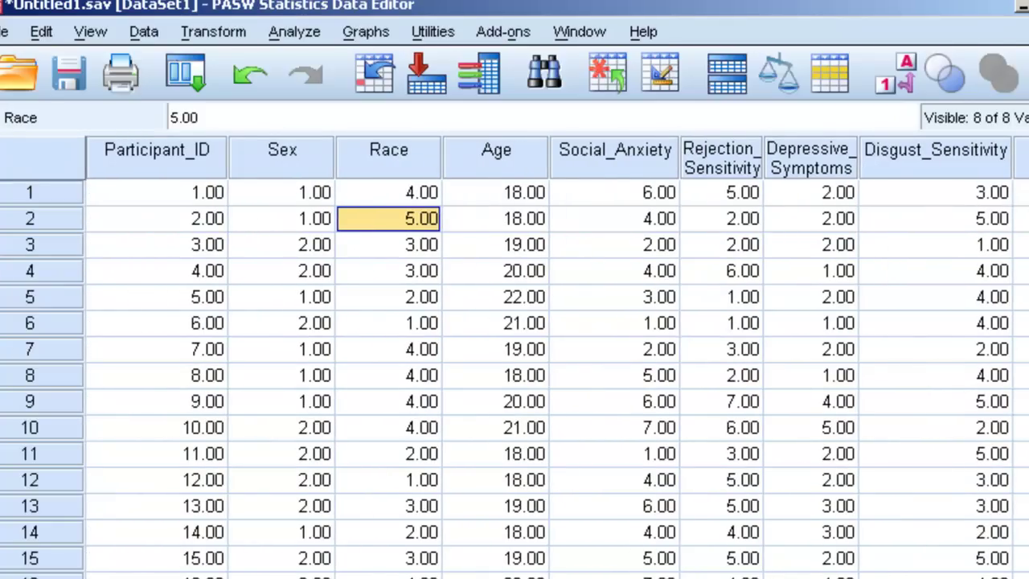
key("ctrl+t")
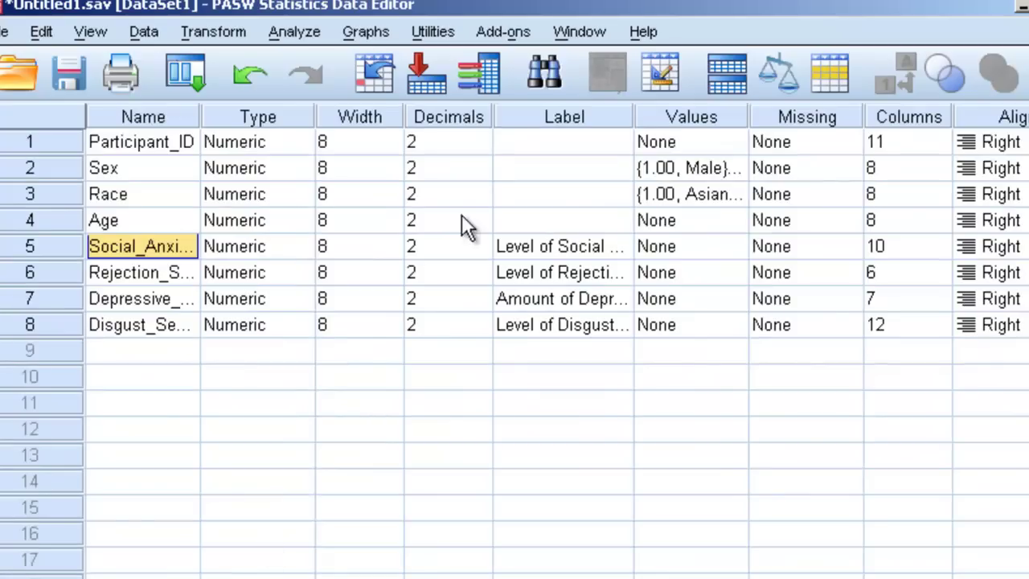
left_click(143, 169)
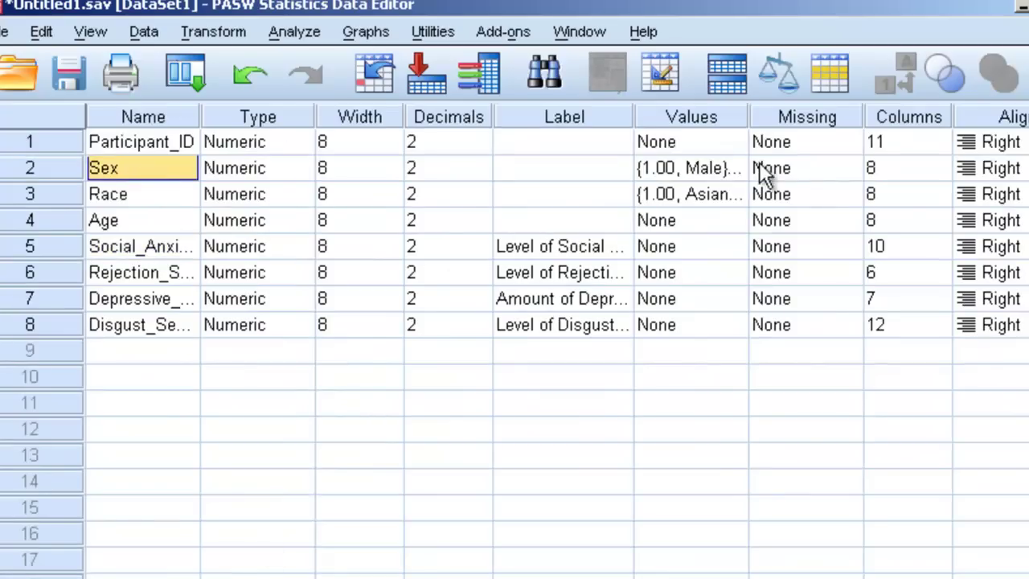
left_click(733, 169)
left_click(737, 169)
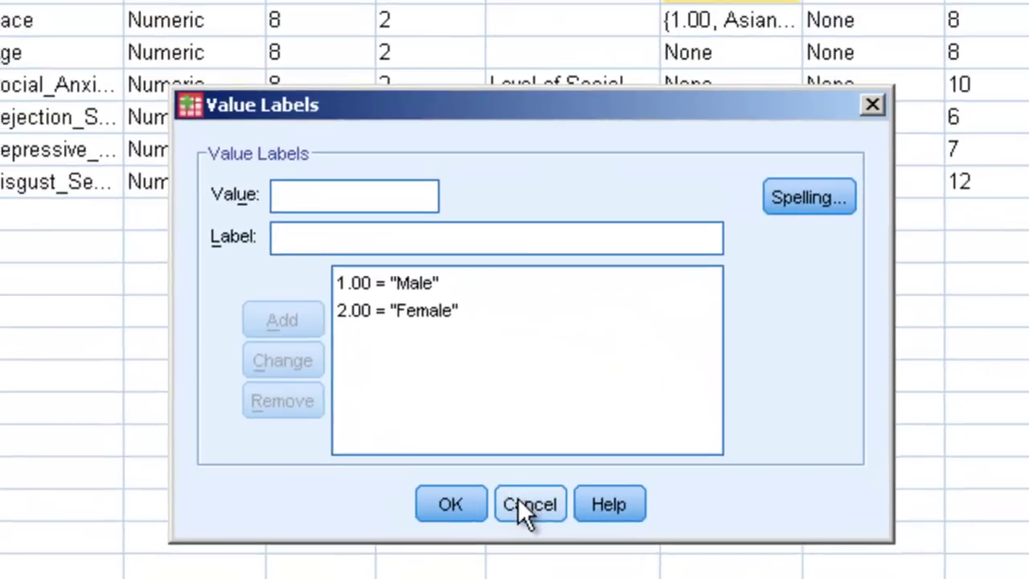
left_click(537, 507)
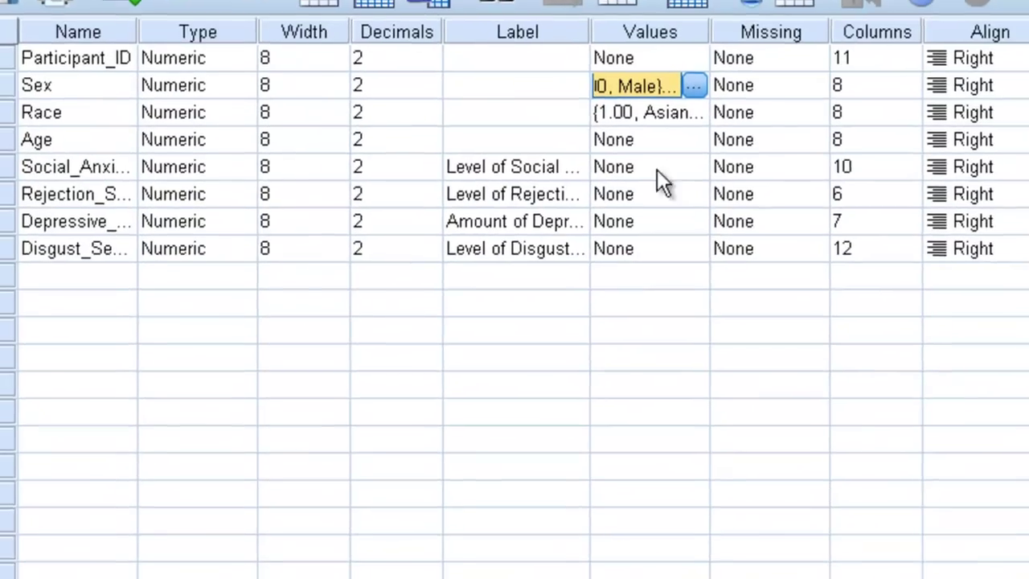
left_click(690, 120)
left_click(690, 118)
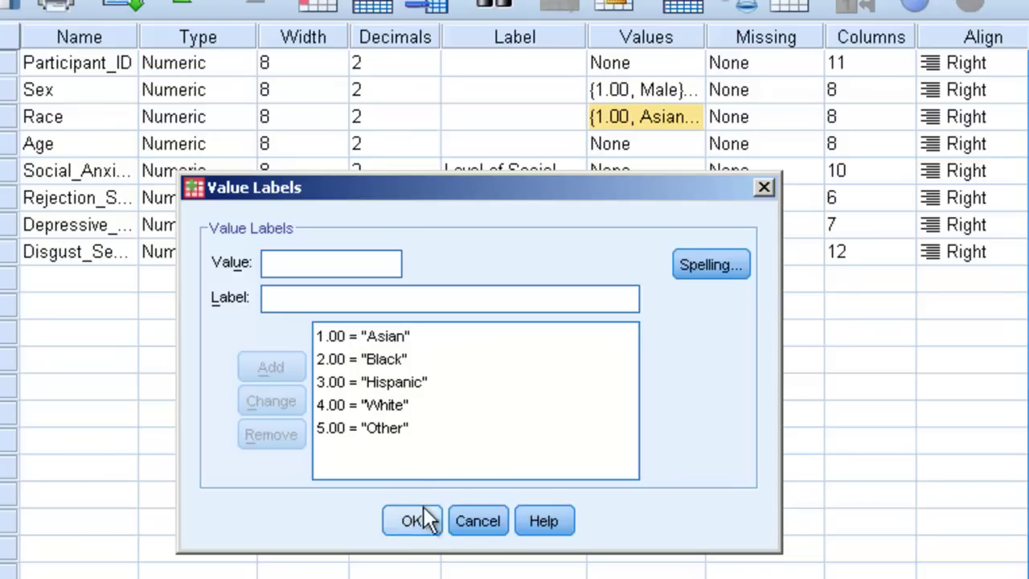
left_click(463, 518)
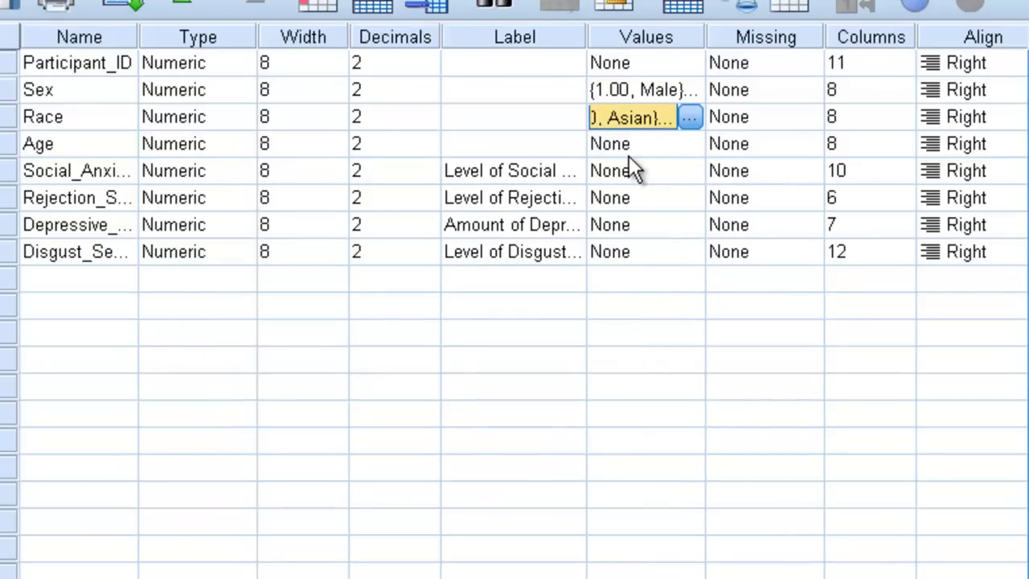
left_click(628, 155)
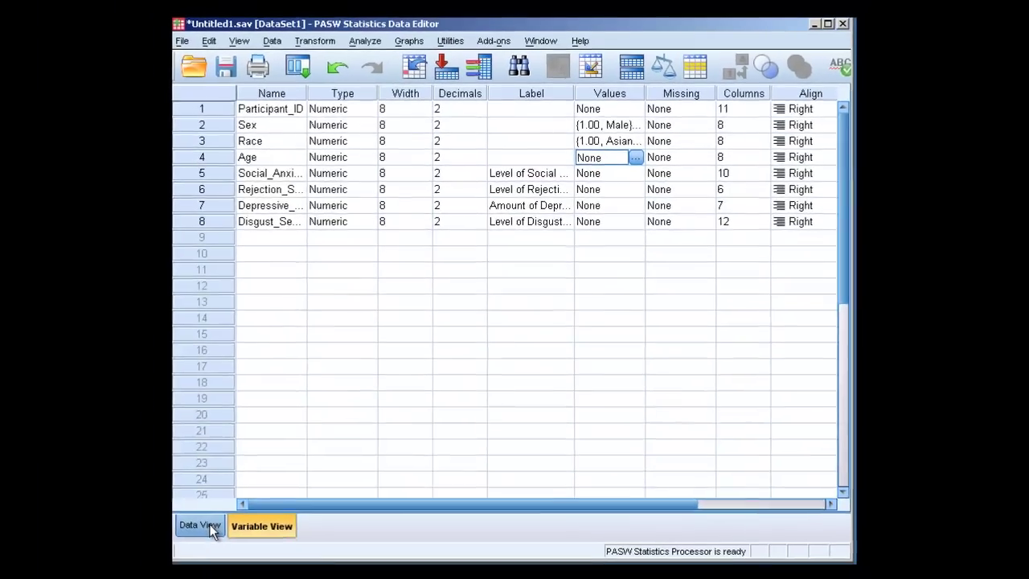
Step: From Data View, start Analyze > Descriptive Statistics > Frequencies and add Race and Sex as variables
left_click(201, 526)
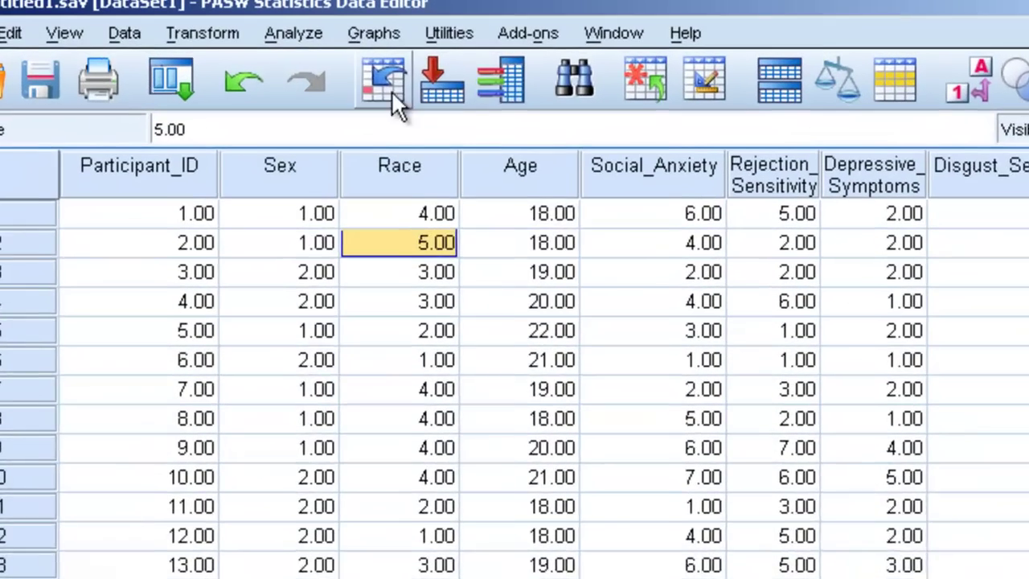
left_click(364, 41)
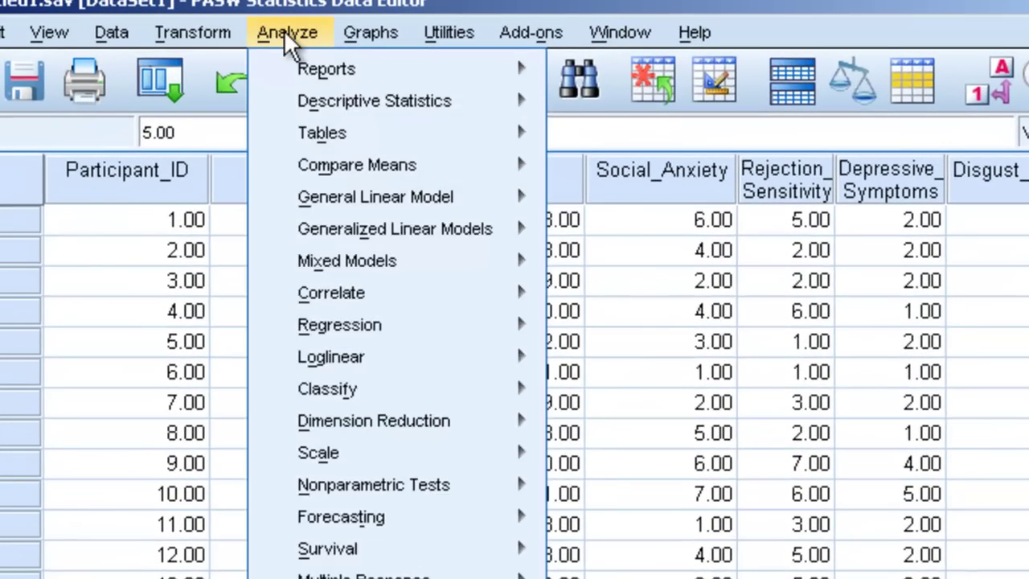
mouse_move(310, 103)
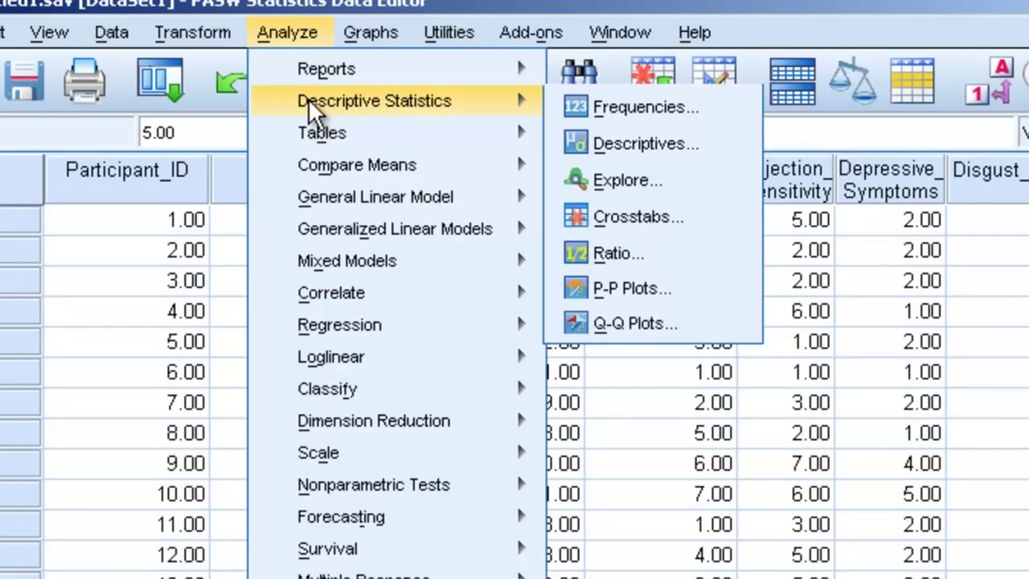
mouse_move(472, 100)
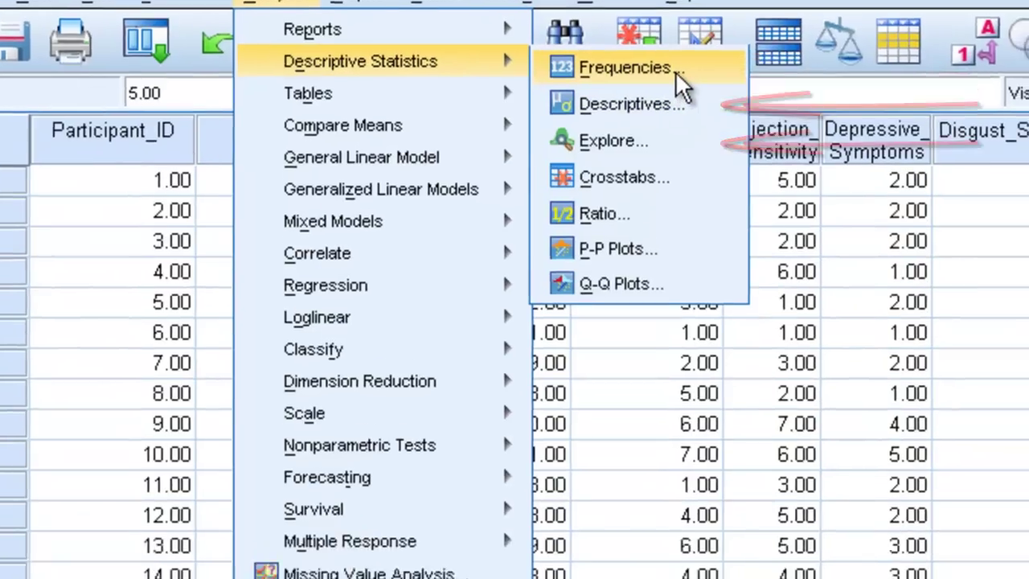
left_click(689, 110)
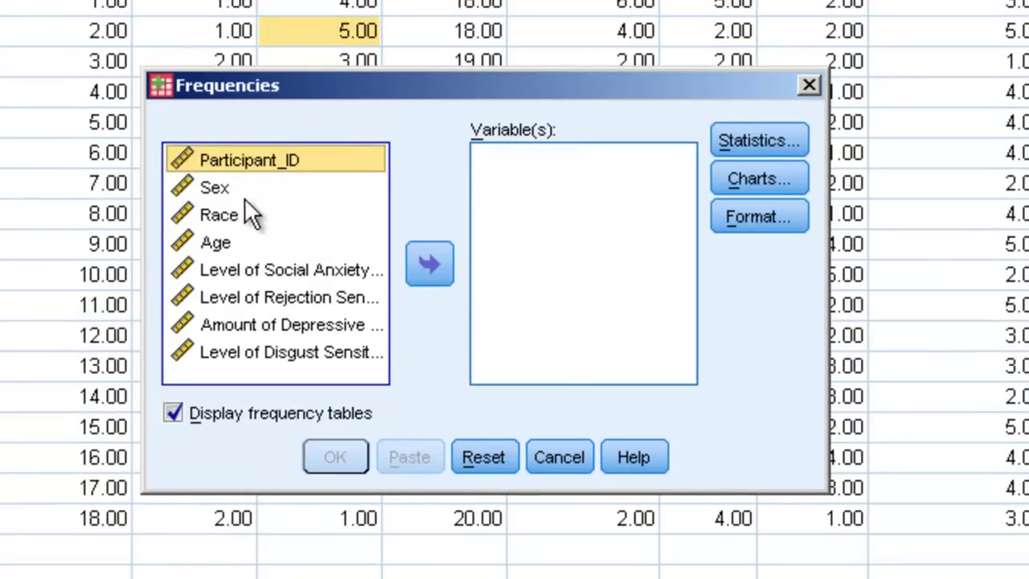
left_click(222, 214)
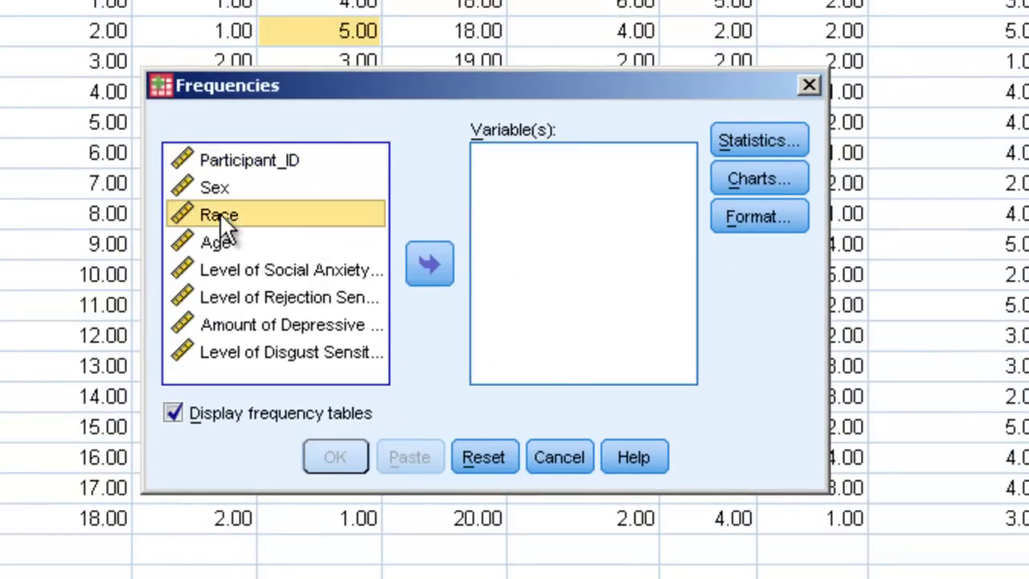
left_click(434, 261)
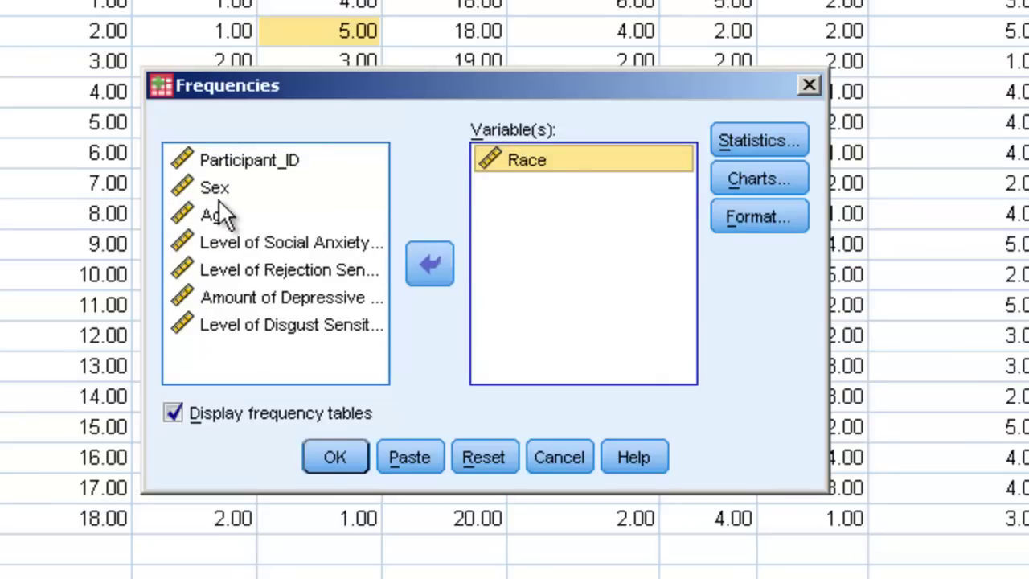
left_click(218, 188)
left_click(427, 252)
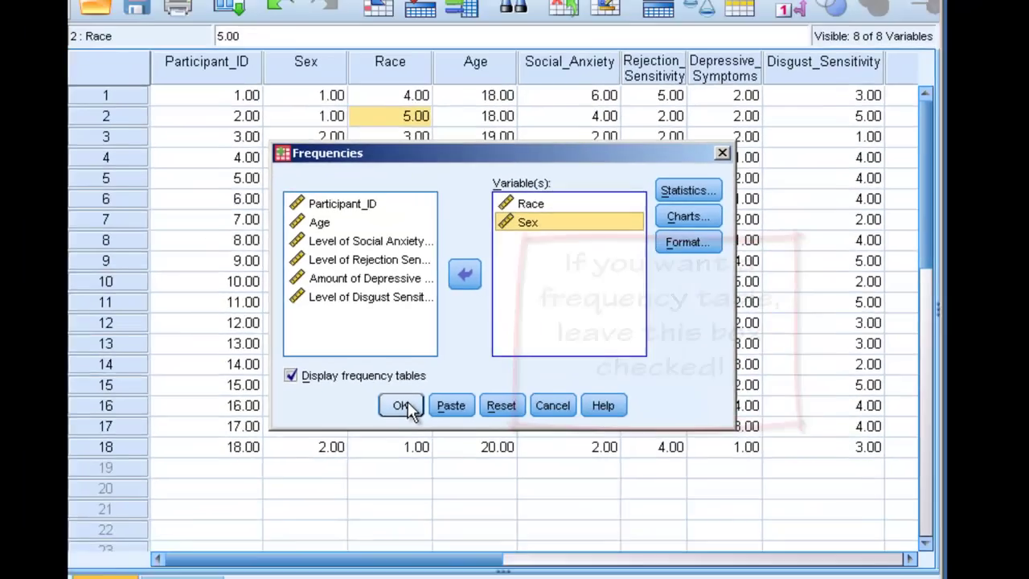
Step: Run the Frequencies analysis and review the Statistics table and the Race and Sex frequency tables
left_click(337, 456)
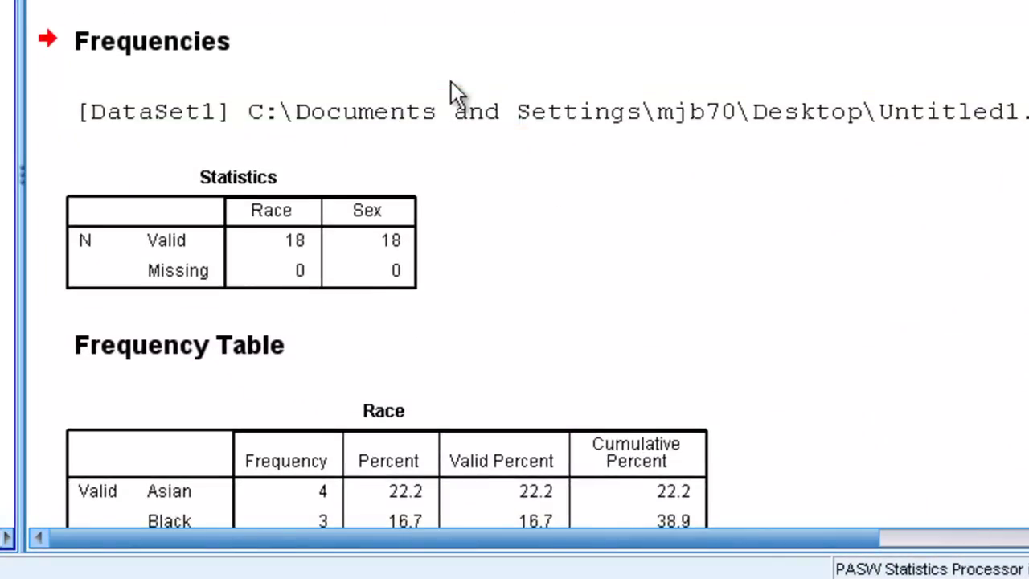
scroll(593, 265, "down", 3)
left_click(545, 355)
left_click(274, 114)
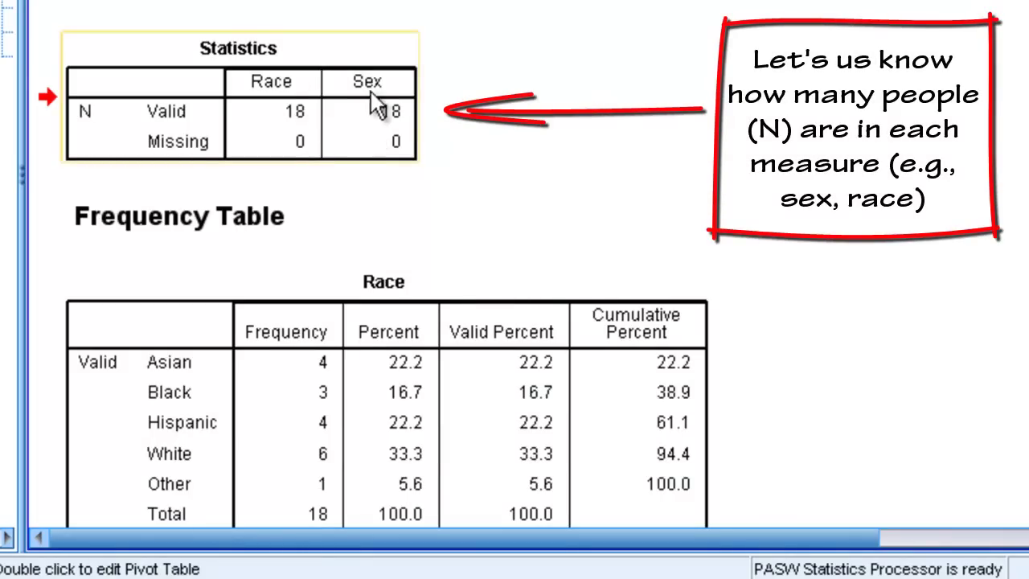
scroll(523, 85, "down", 3)
scroll(543, 80, "down", 3)
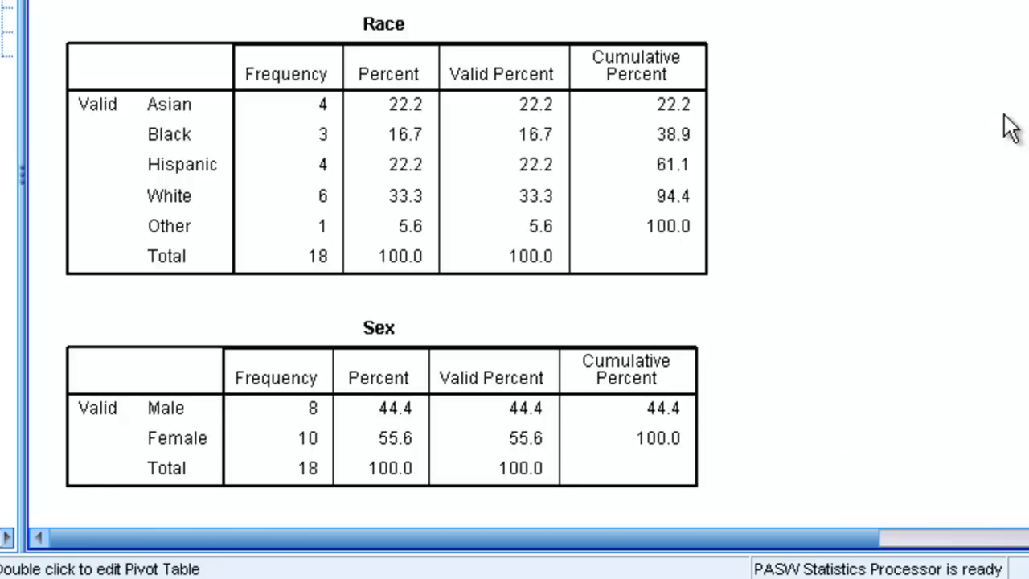
scroll(905, 56, "down", 1)
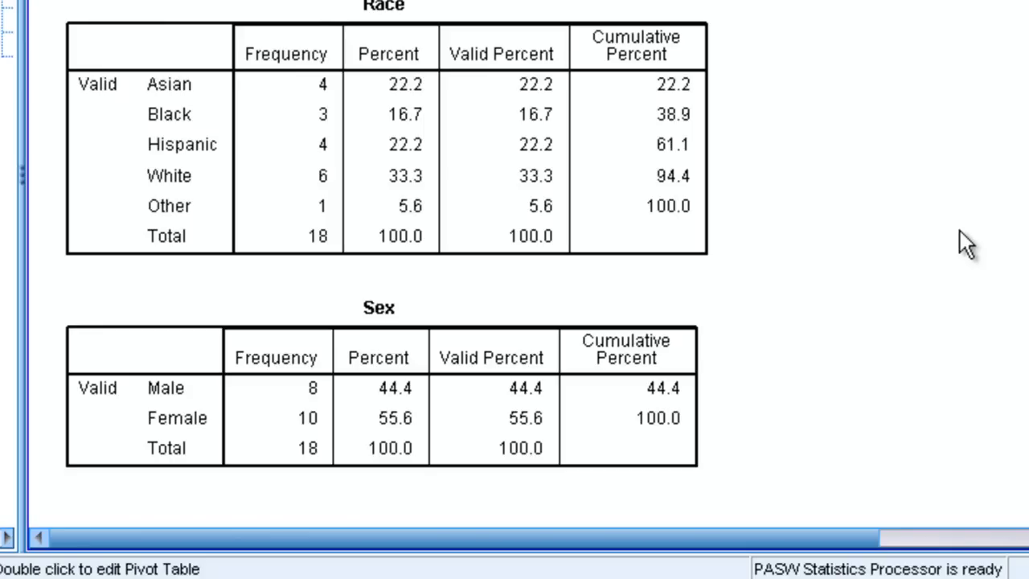
scroll(563, 161, "up", 5)
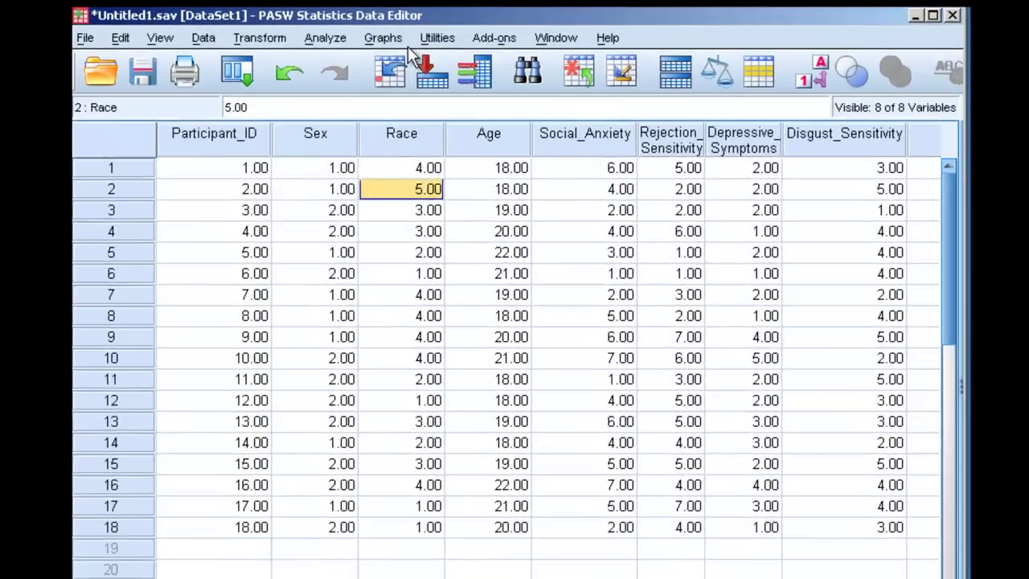
Step: Reopen Frequencies, remove Race and Sex from Variable(s), and add Age in their place
left_click(325, 38)
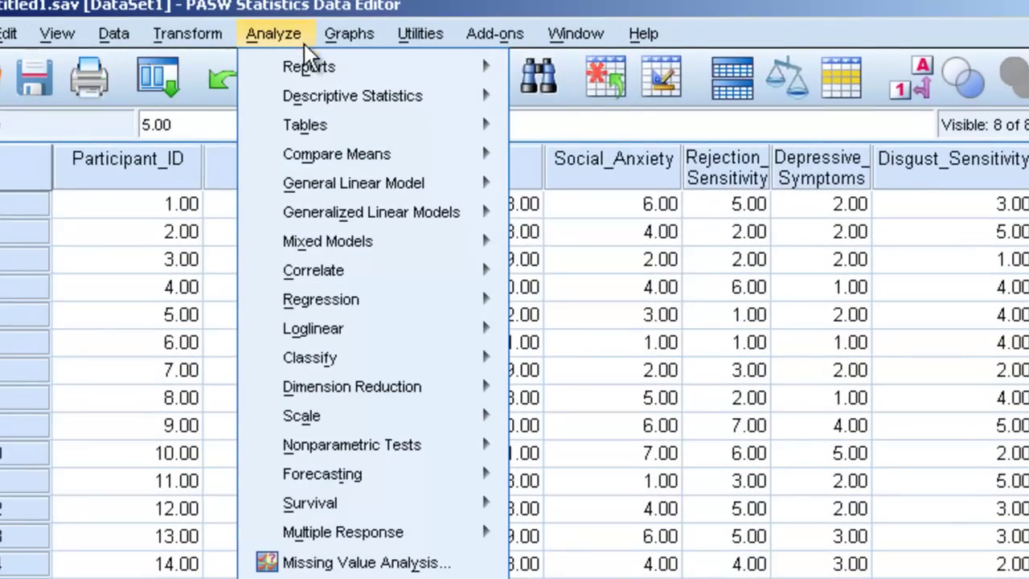
mouse_move(374, 92)
left_click(592, 100)
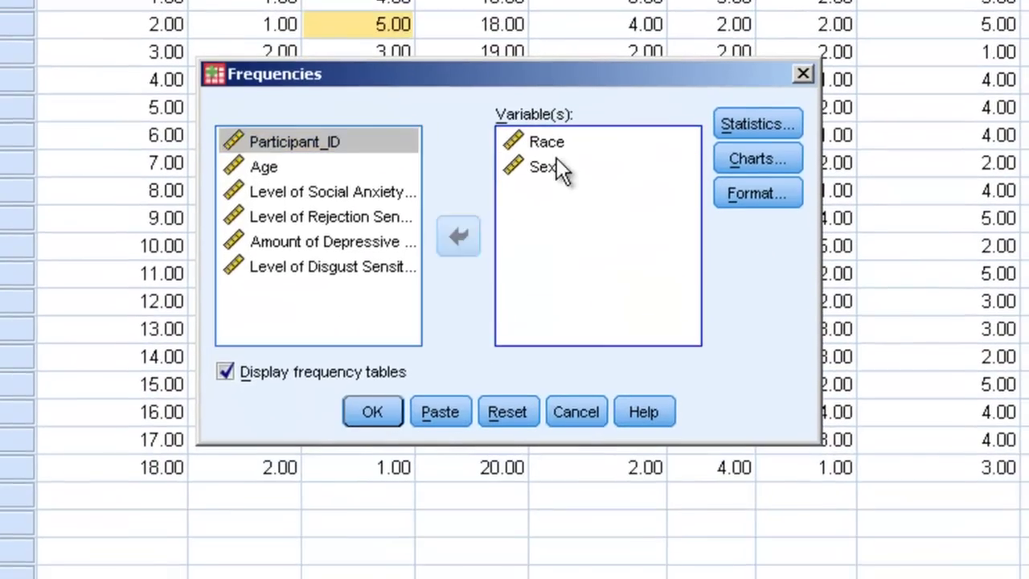
left_click(539, 140)
left_click(458, 234)
left_click(543, 165)
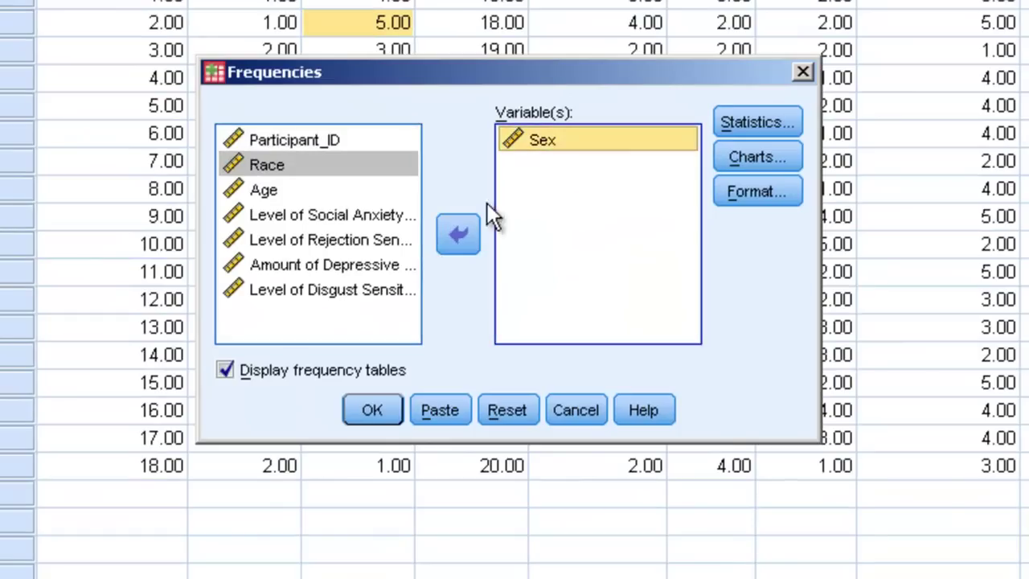
left_click(457, 233)
left_click(269, 214)
left_click(458, 234)
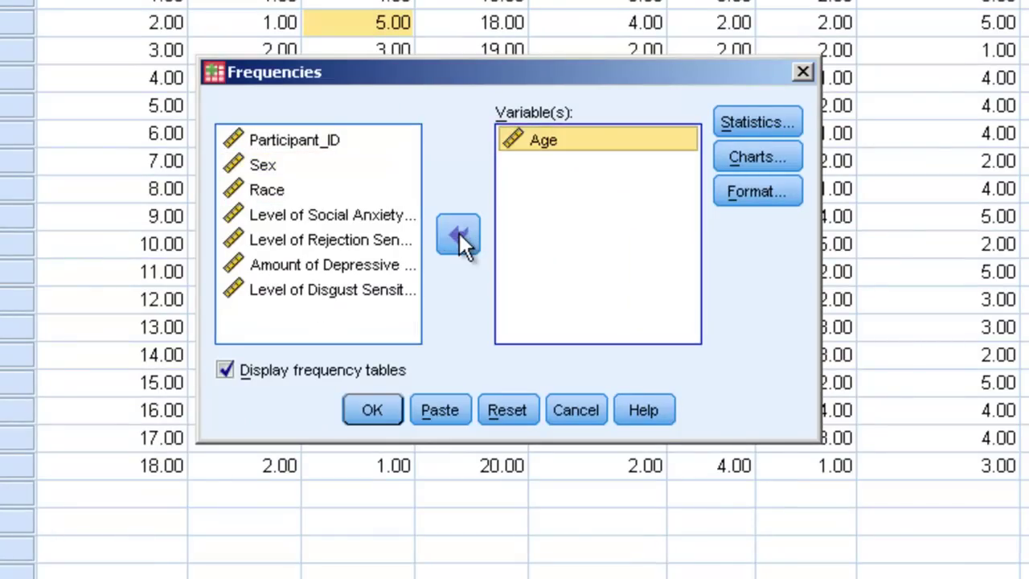
Step: Request Age mean, median, mode, variance, range, minimum, maximum and quartiles, leaving Percentile(s) unticked
left_click(751, 122)
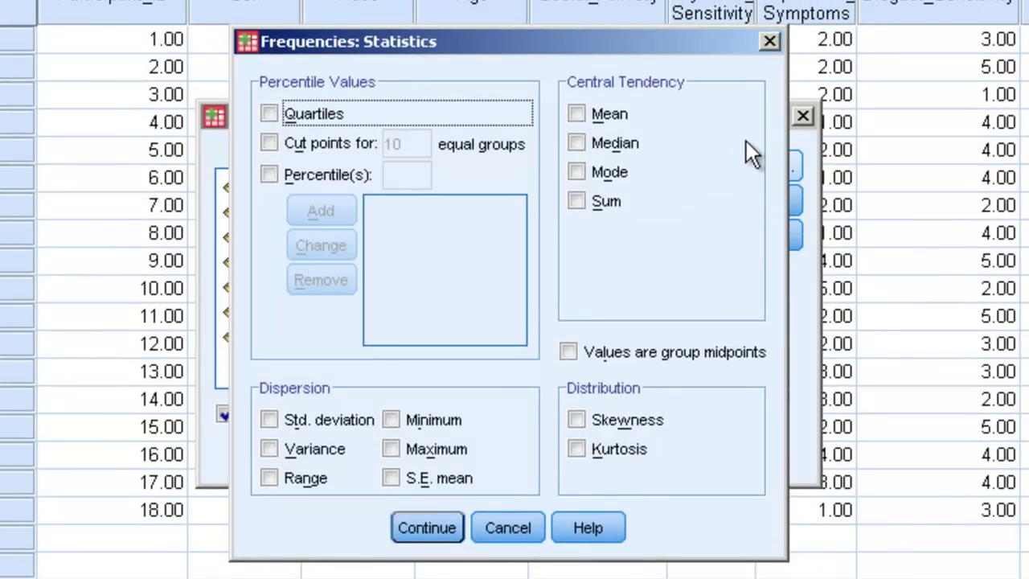
left_click(609, 113)
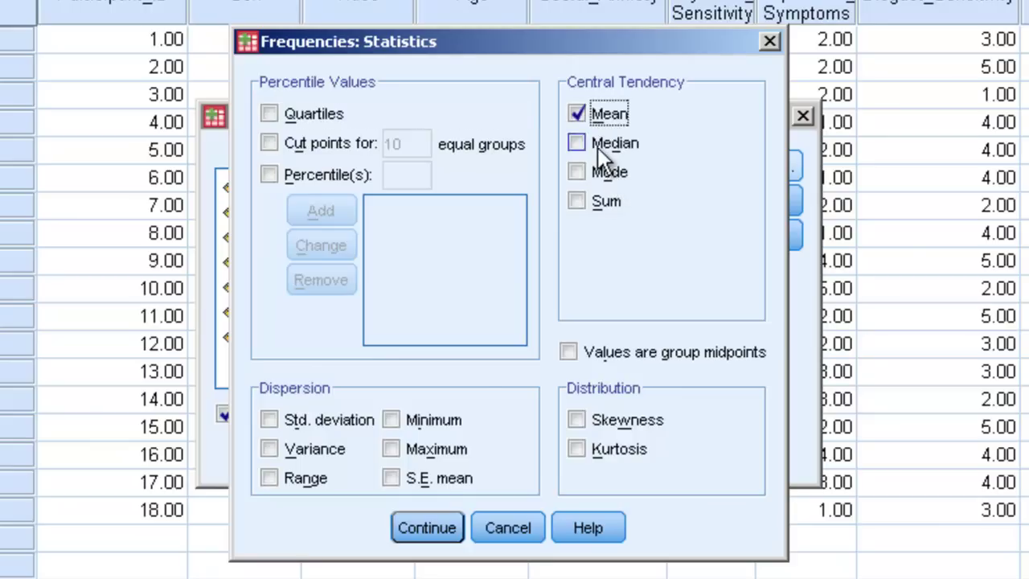
left_click(612, 143)
left_click(594, 173)
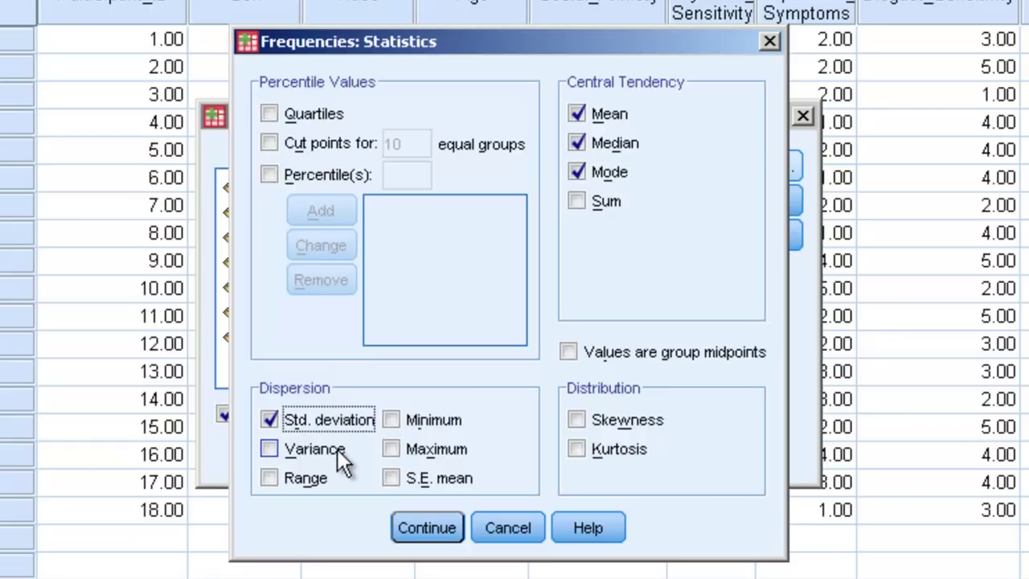
left_click(316, 453)
left_click(318, 476)
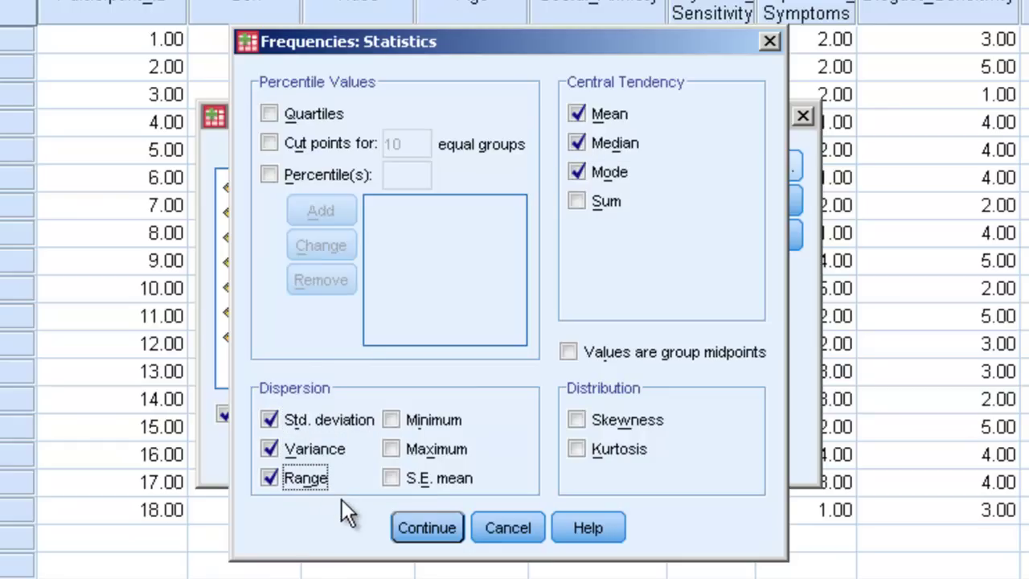
left_click(437, 421)
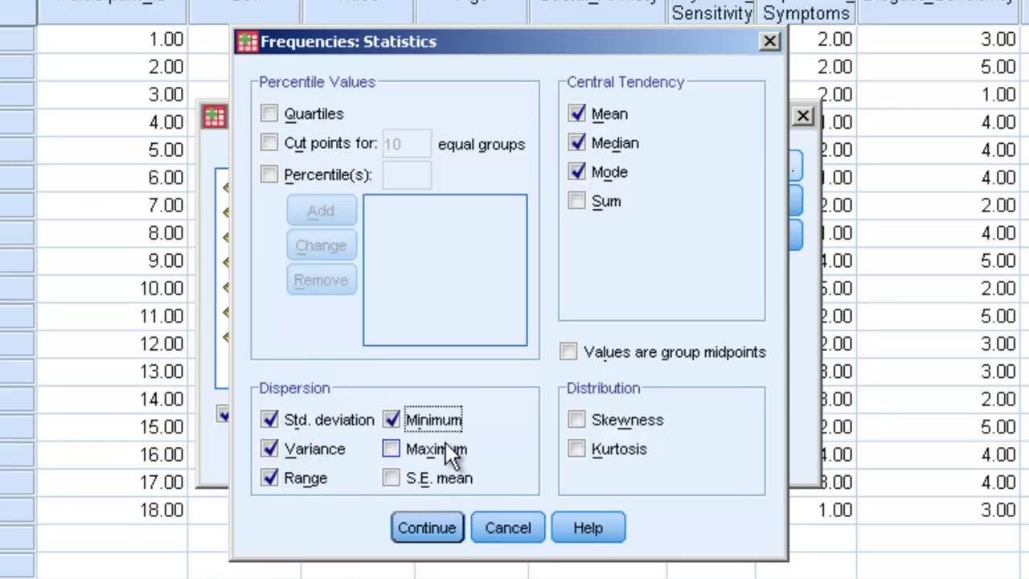
left_click(446, 447)
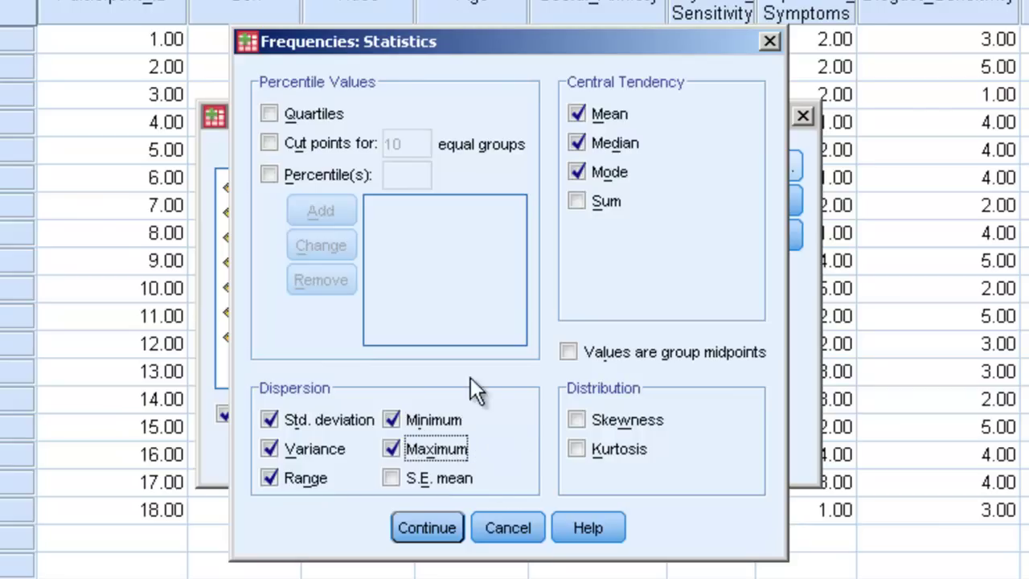
left_click(280, 117)
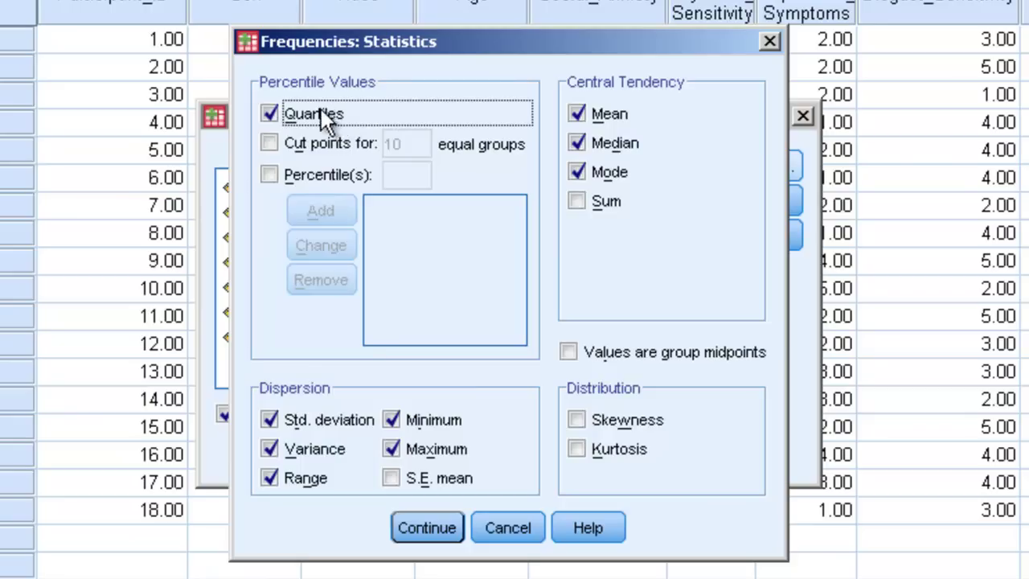
left_click(299, 175)
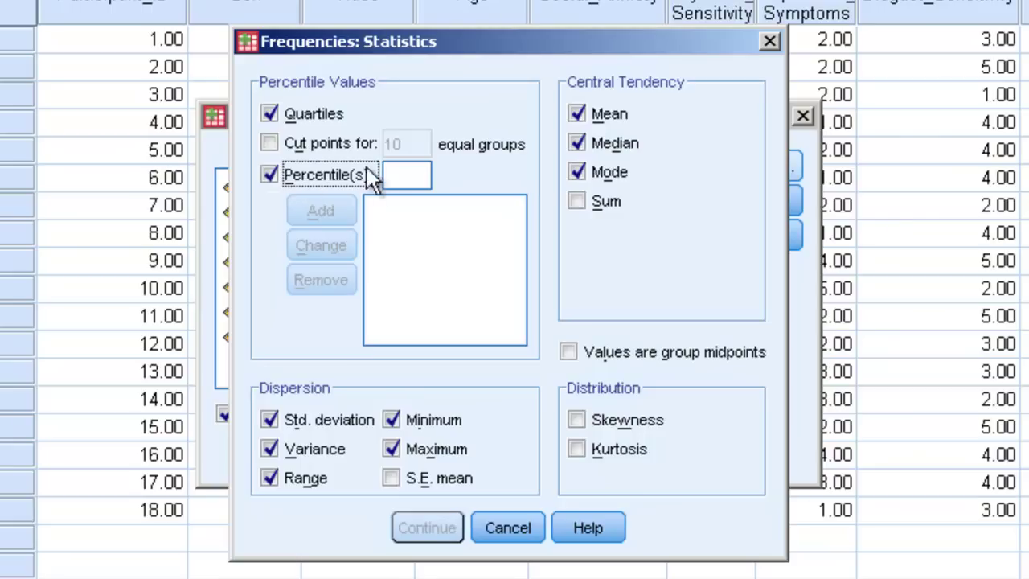
left_click(336, 175)
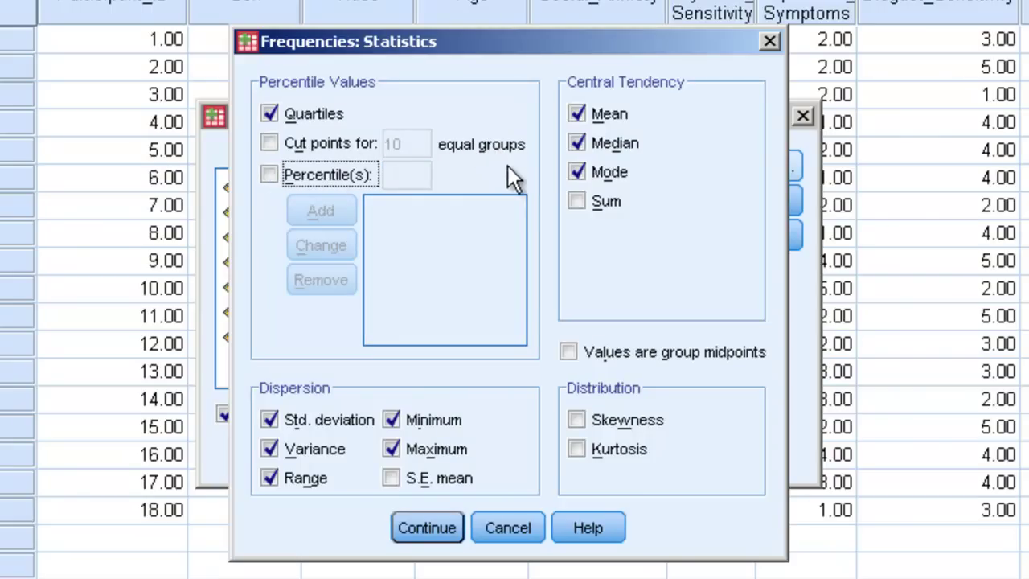
Step: Confirm the statistics and add a histogram with a normal curve to the Age frequencies
left_click(421, 522)
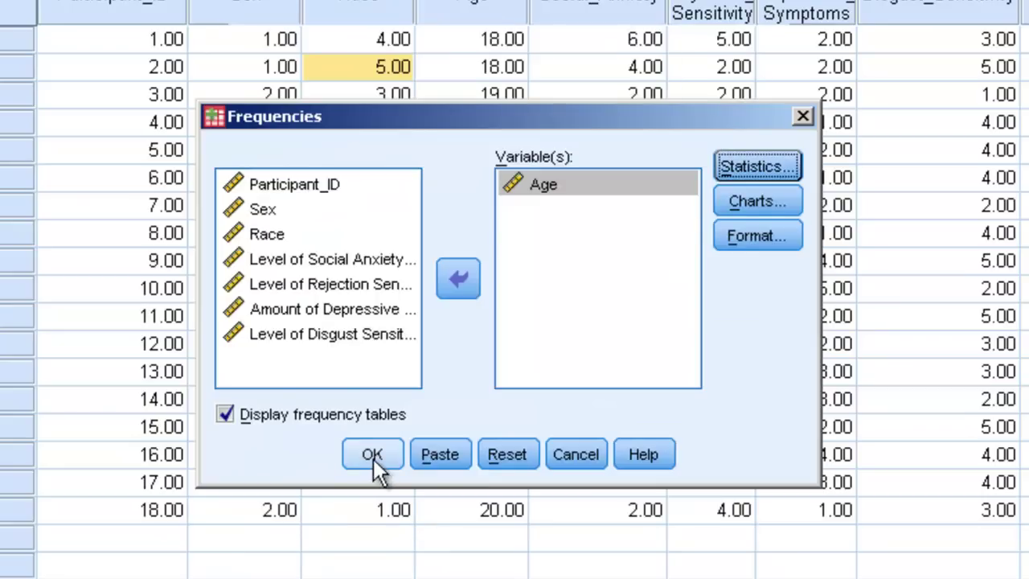
left_click(753, 202)
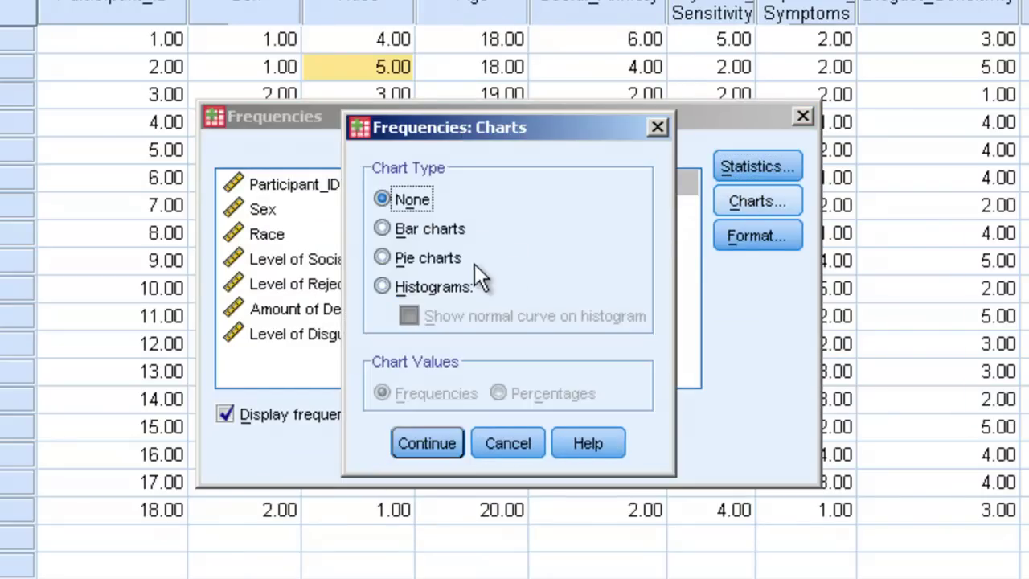
left_click(420, 287)
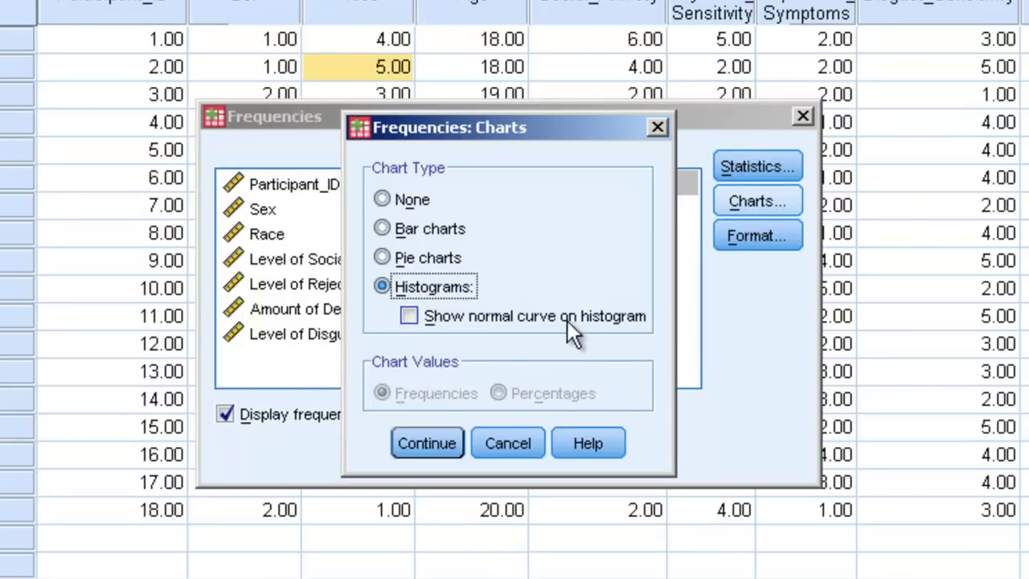
left_click(440, 318)
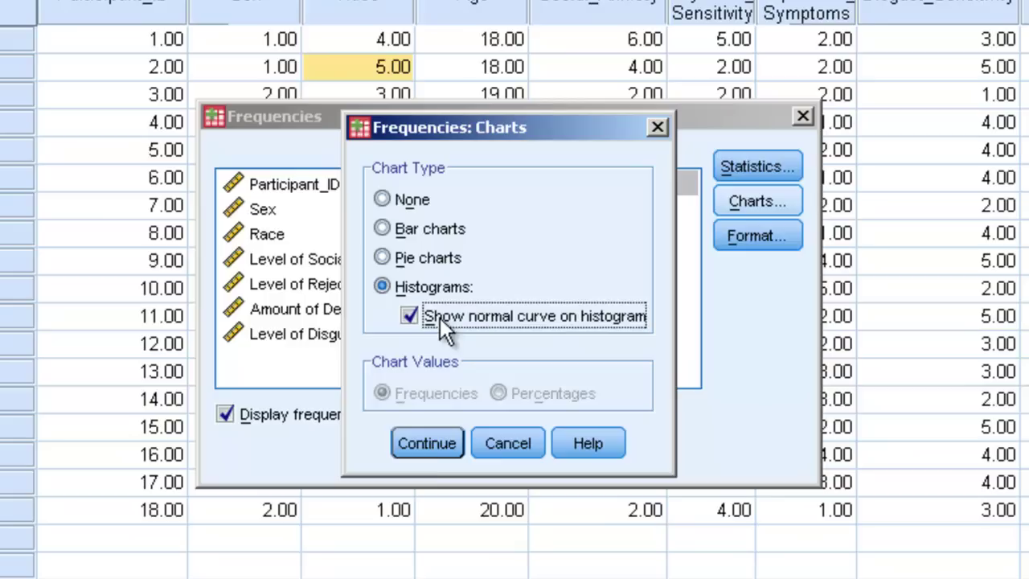
left_click(423, 449)
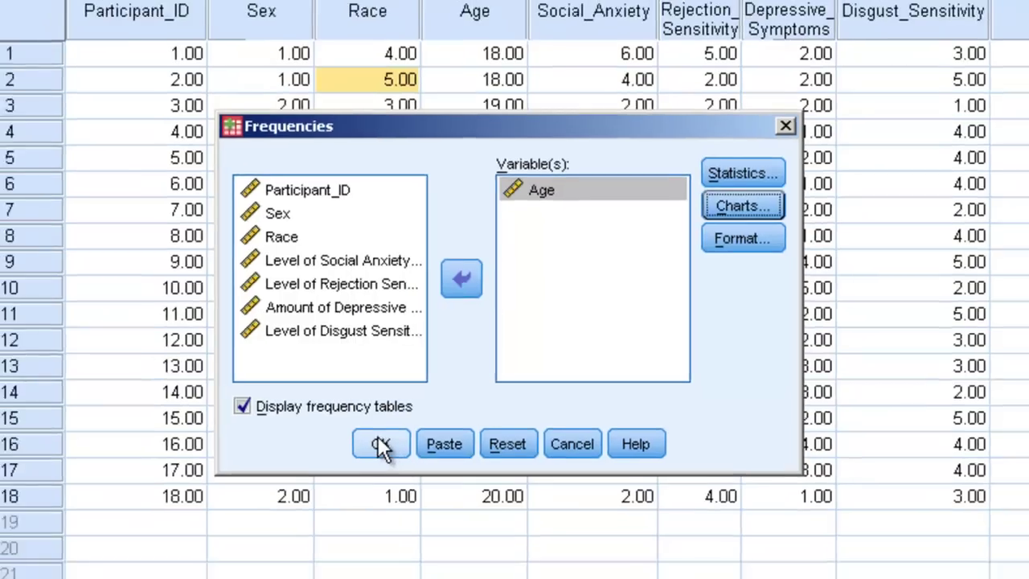
Step: Run the Age frequencies analysis and inspect its Statistics table in the output
left_click(372, 454)
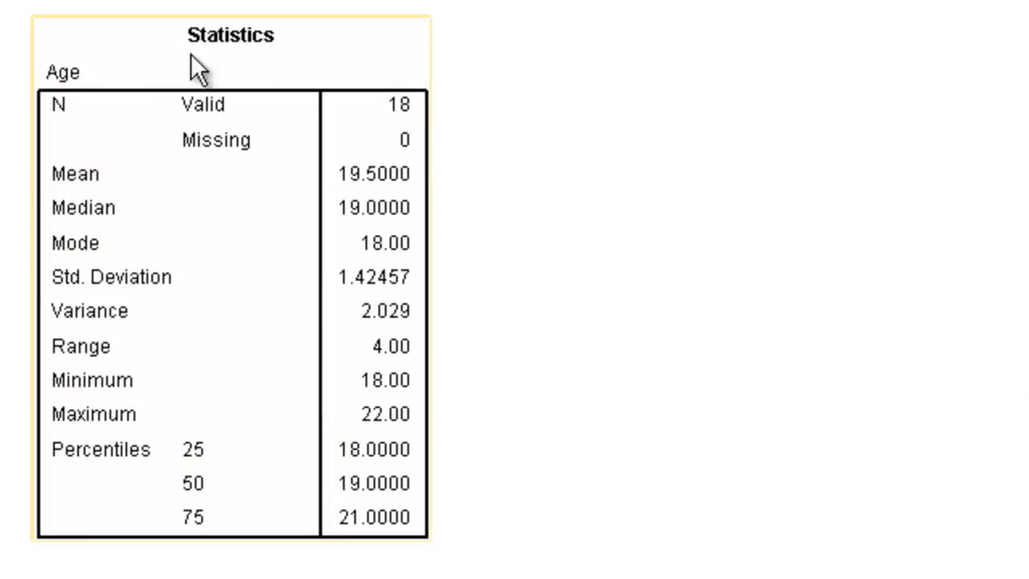
left_click(437, 119)
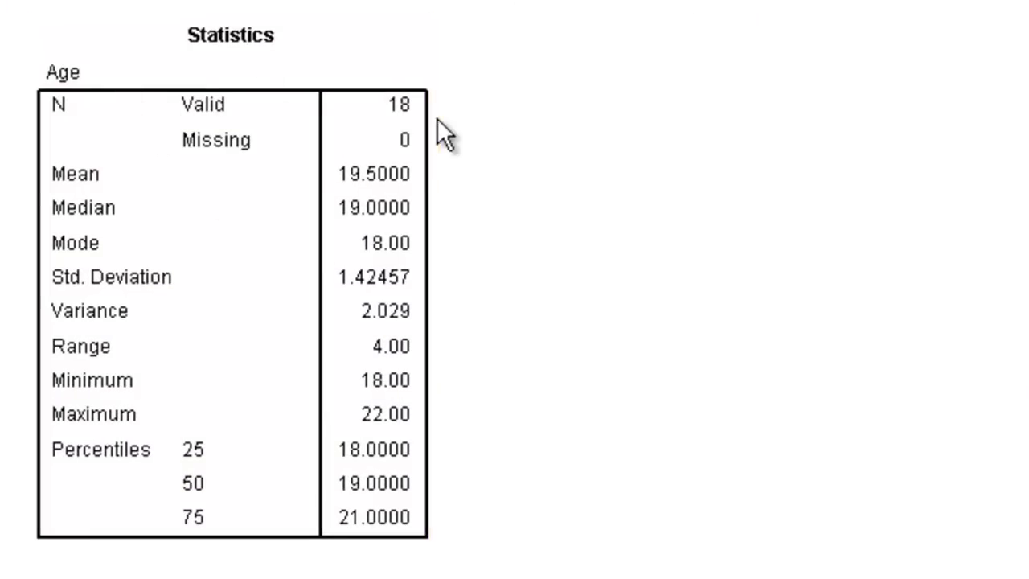
left_click(393, 111)
left_click(470, 165)
left_click(398, 178)
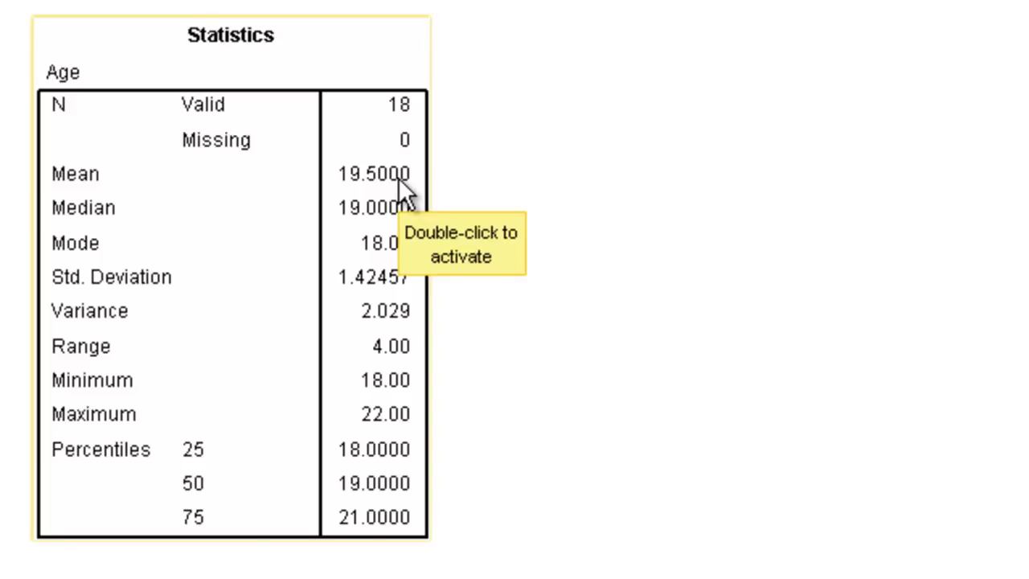
left_click(442, 181)
left_click(423, 203)
left_click(443, 207)
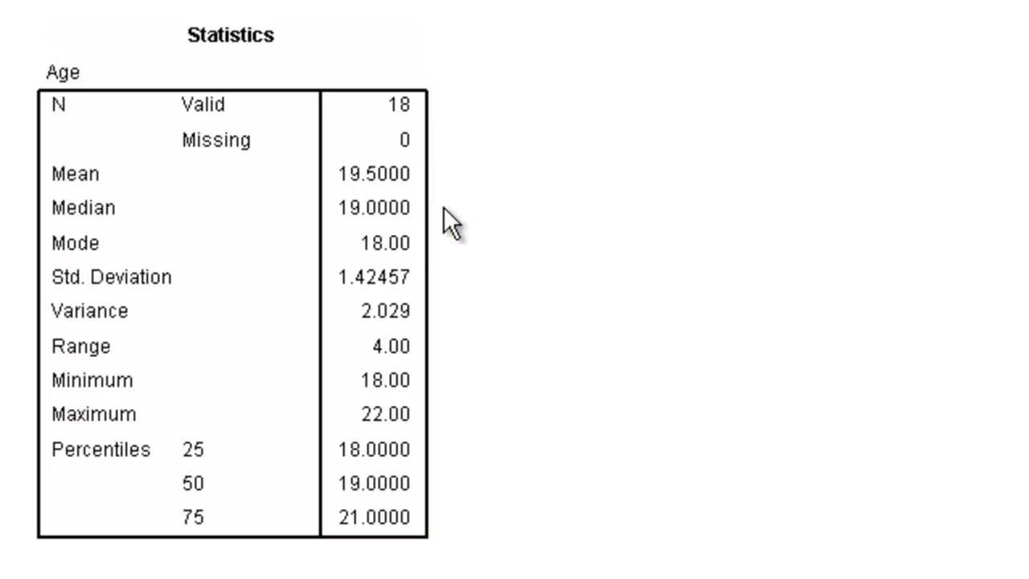
left_click(426, 257)
left_click(503, 259)
left_click(429, 287)
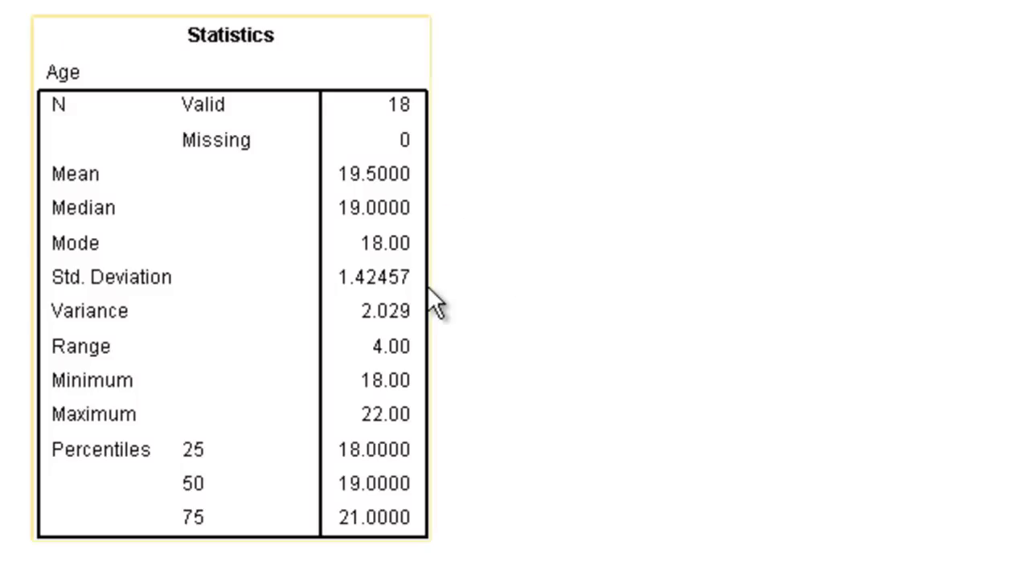
left_click(465, 272)
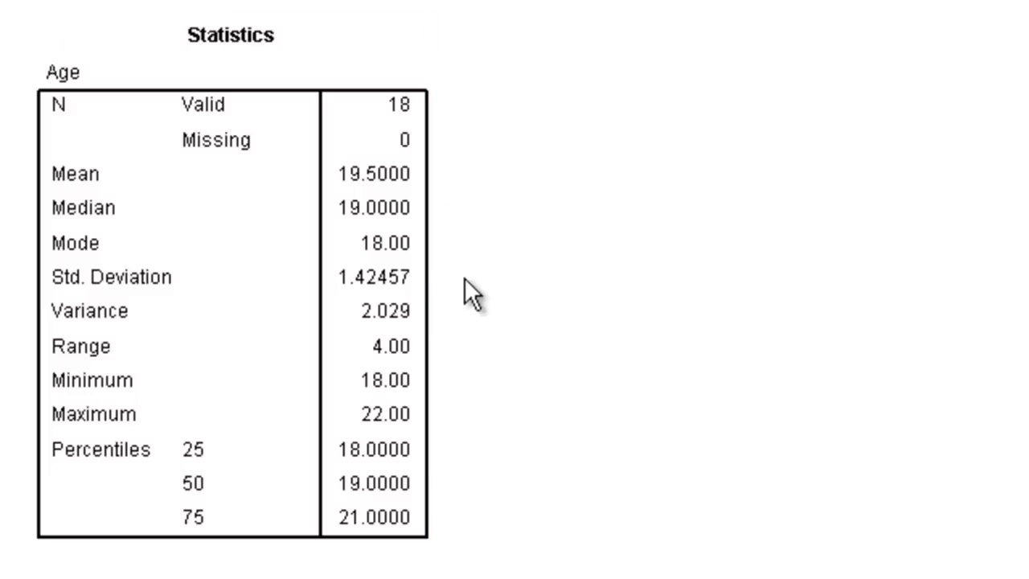
left_click(428, 308)
left_click(440, 311)
left_click(421, 346)
left_click(435, 352)
left_click(426, 409)
left_click(450, 454)
Step: Inspect the Age frequency table and the histogram with normal curve (mean 19.50, SD 1.425)
scroll(466, 438, "down", 5)
left_click(472, 427)
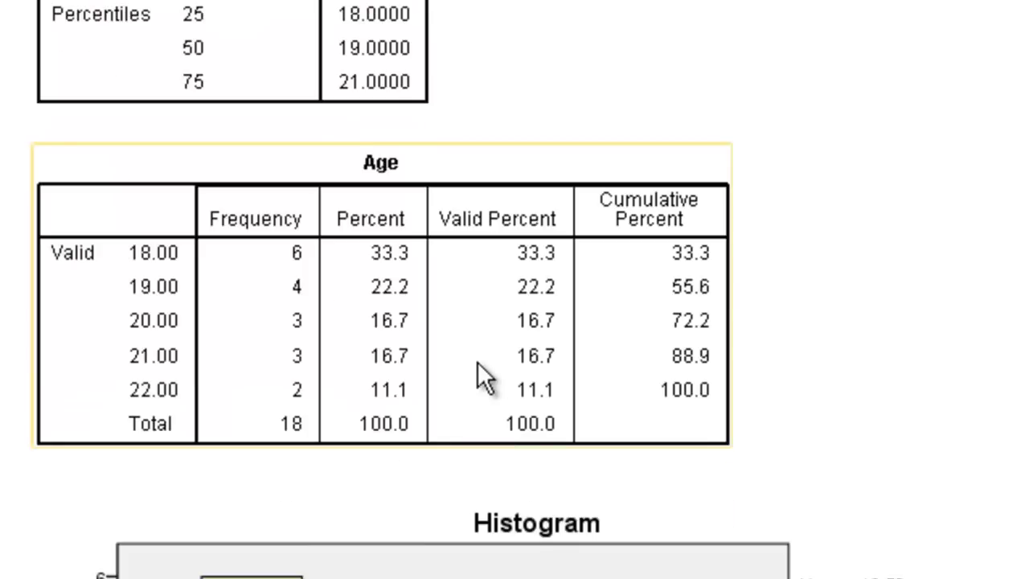
left_click(815, 217)
left_click(454, 294)
left_click(755, 152)
scroll(754, 151, "down", 5)
left_click(753, 151)
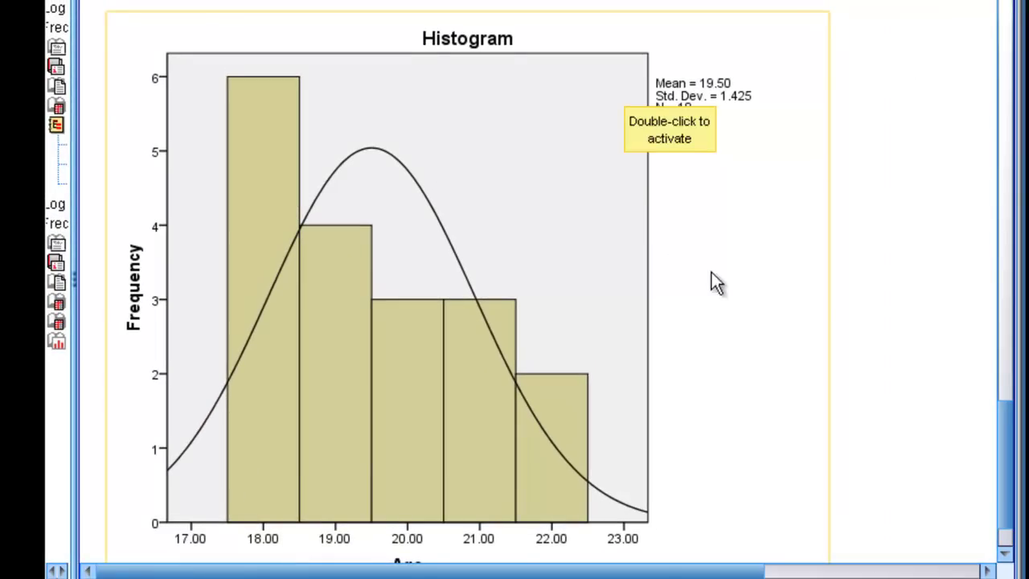
left_click(880, 285)
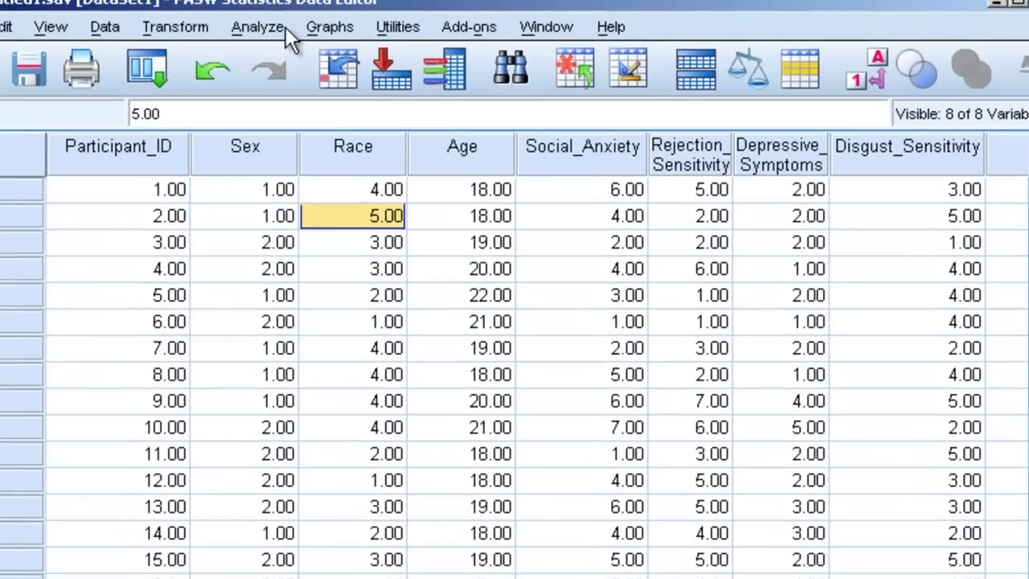
Step: Open Analyze > Descriptive Statistics > Descriptives from the Data Editor
left_click(282, 26)
mouse_move(303, 81)
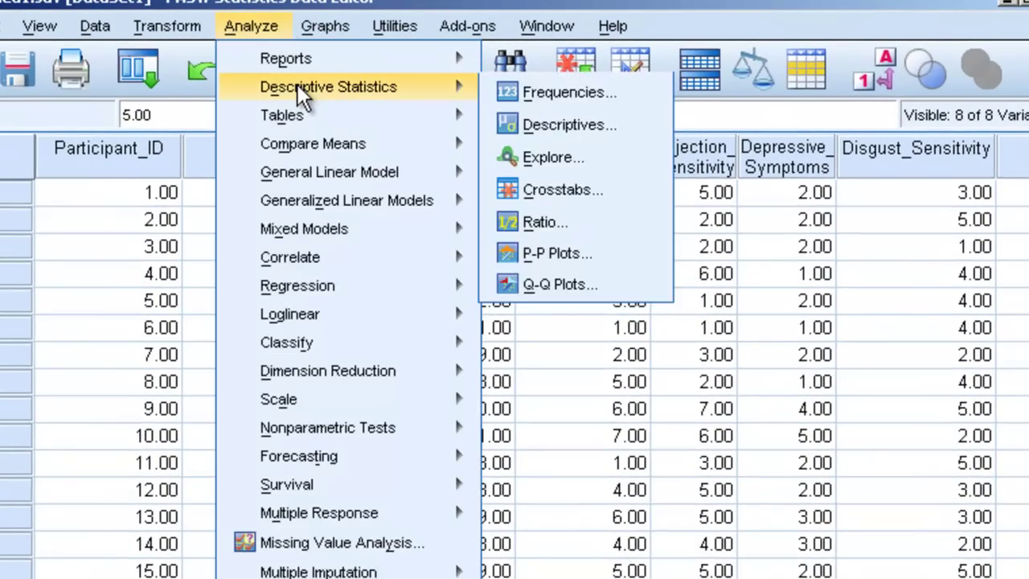
left_click(639, 130)
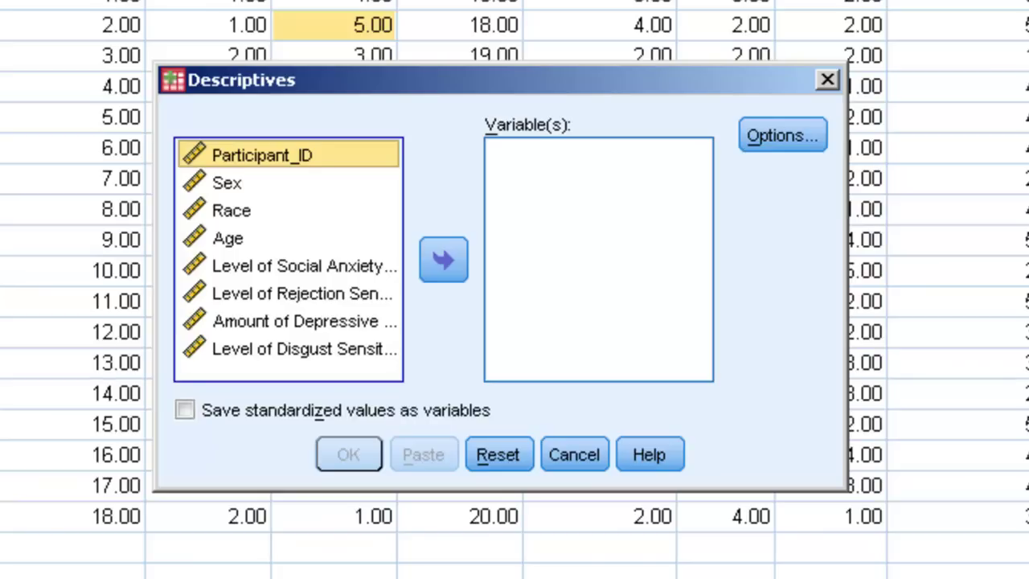
Step: Run Descriptives on Age with Variance and Range added to the default statistics
left_click(268, 239)
left_click(460, 254)
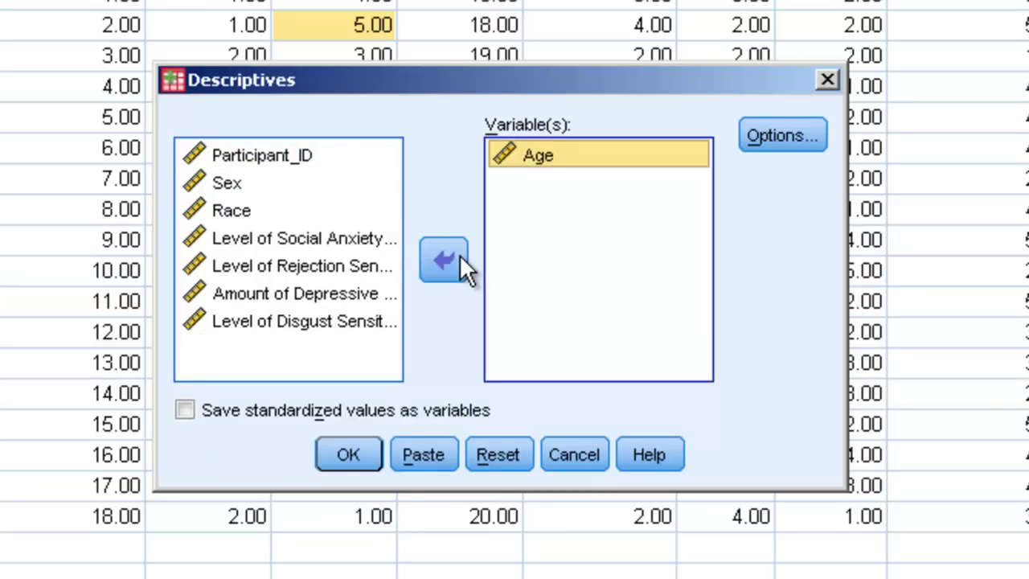
left_click(773, 138)
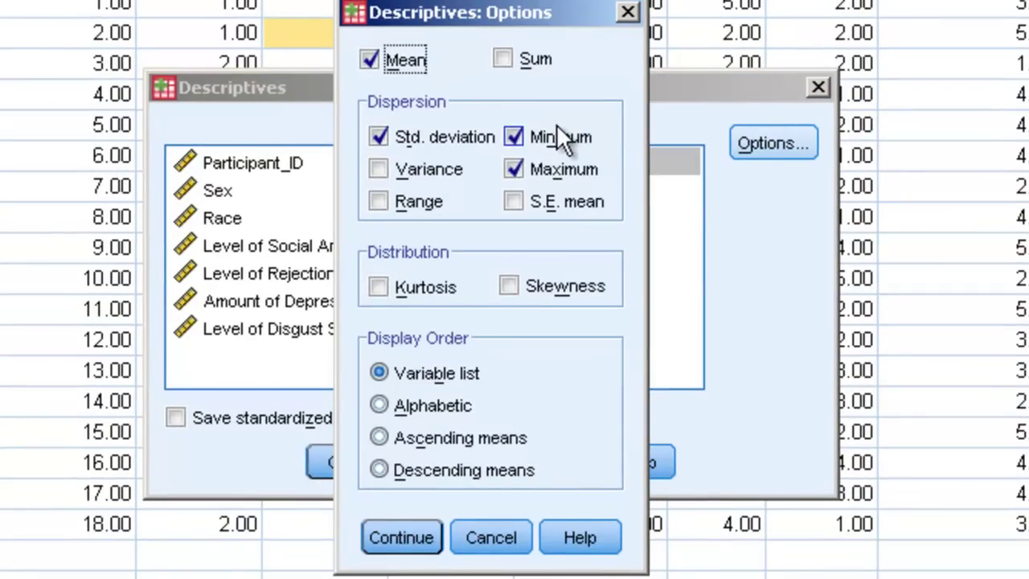
left_click(434, 175)
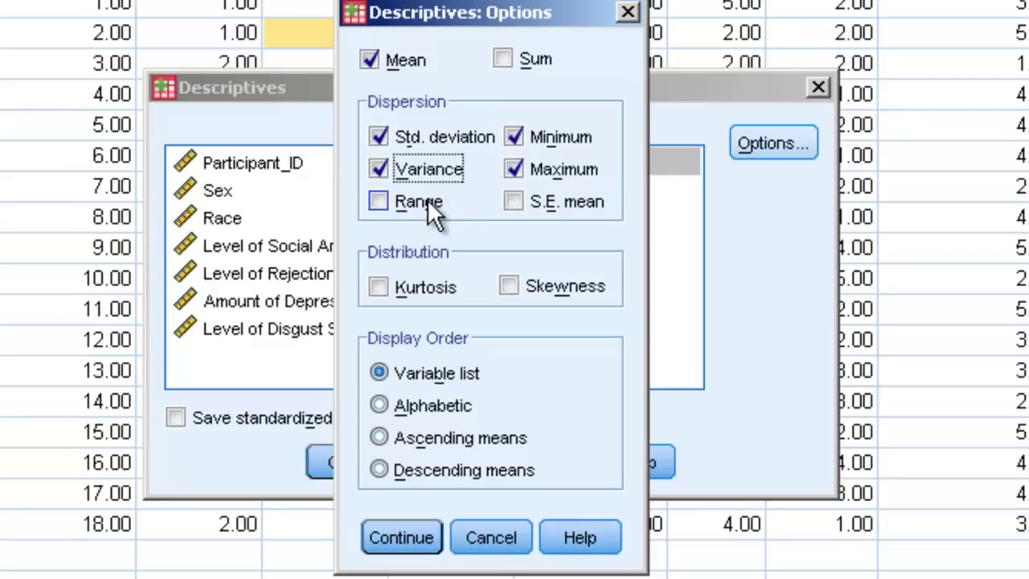
left_click(425, 201)
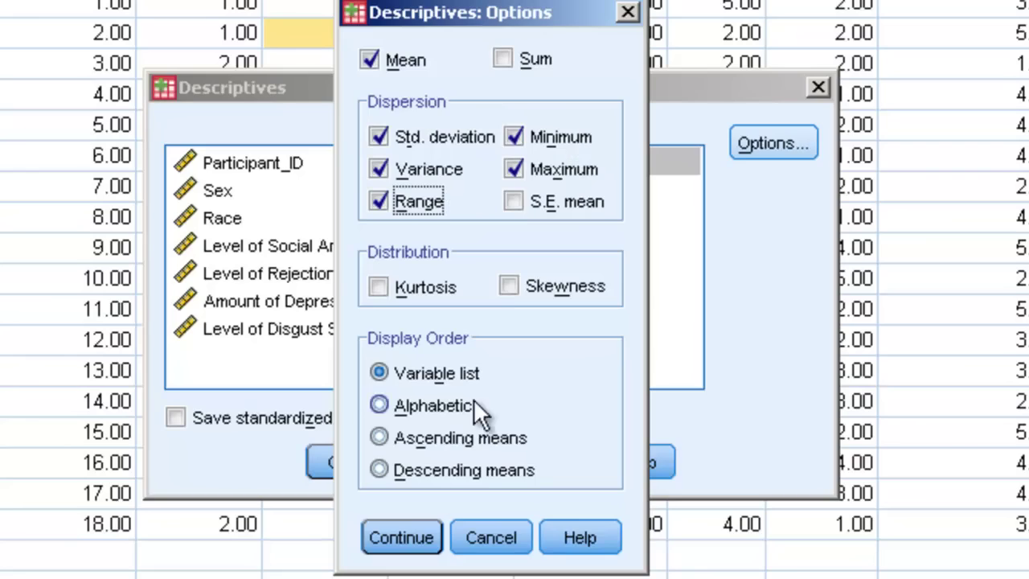
left_click(401, 542)
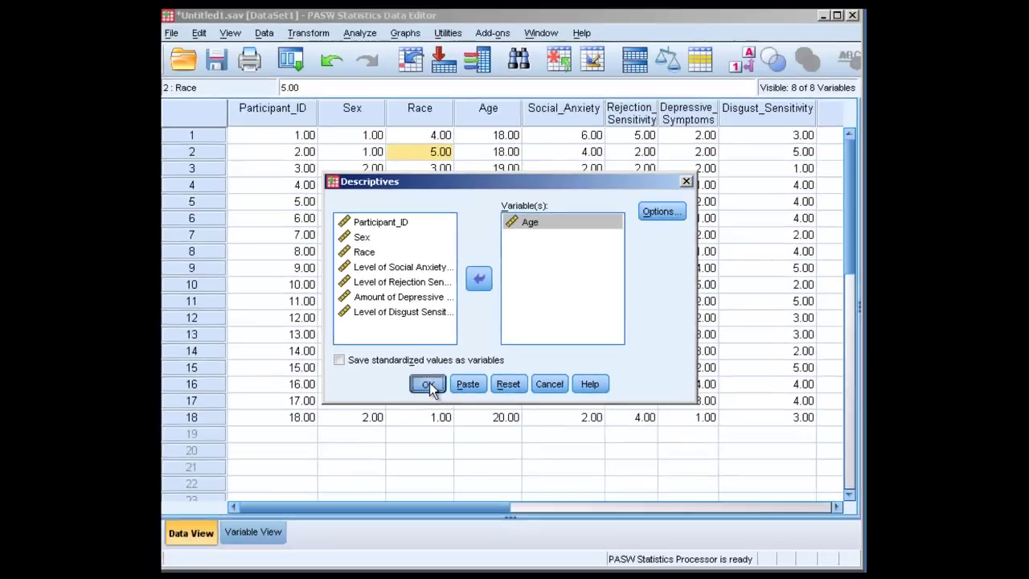
left_click(342, 458)
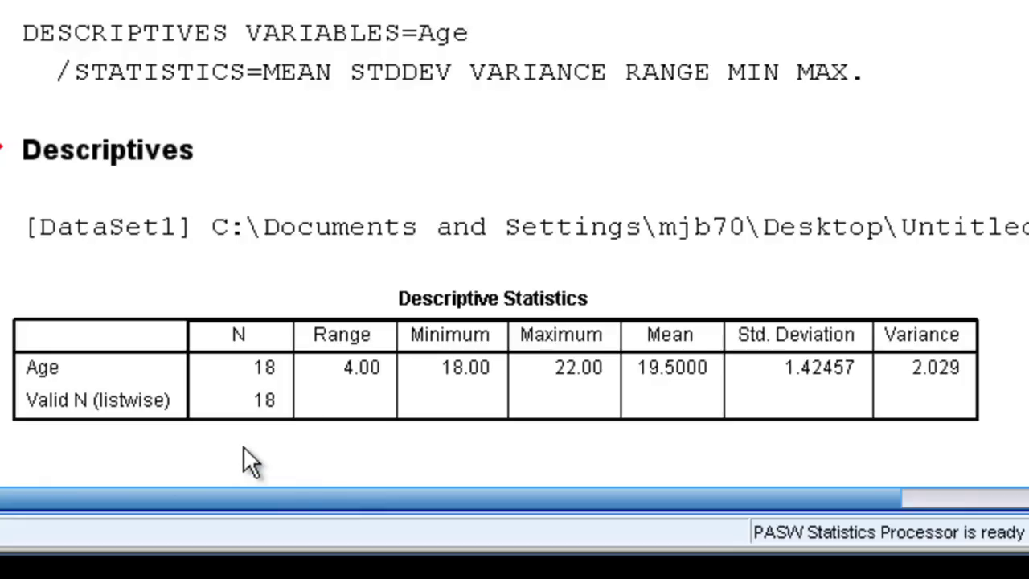
Step: Select the Age Descriptive Statistics table (mean 19.5000, variance 2.029) in the output
left_click(576, 412)
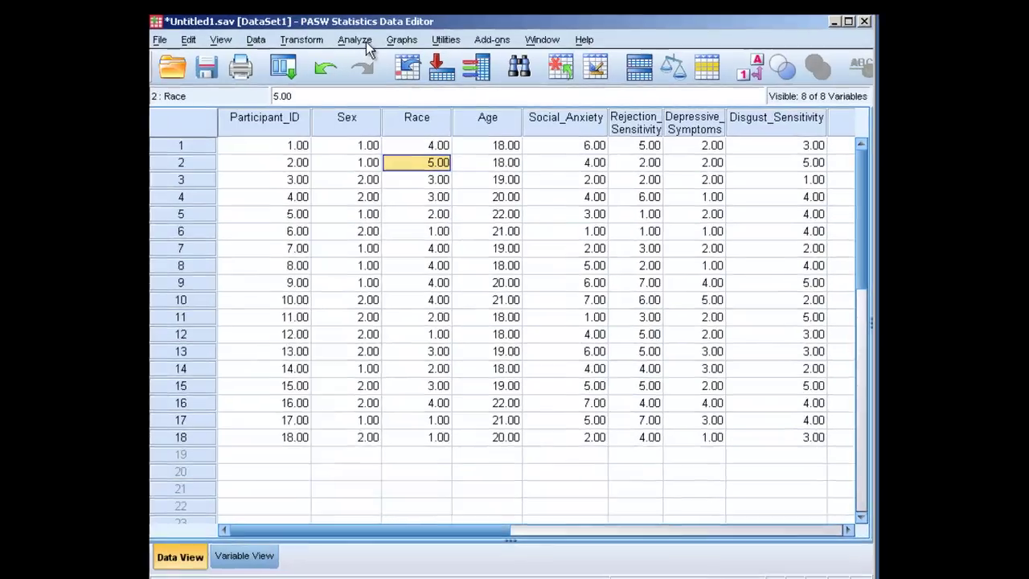
Step: Set up Frequencies on the four scales, Social Anxiety through Disgust Sensitivity, replacing Age, with frequency tables off
left_click(366, 42)
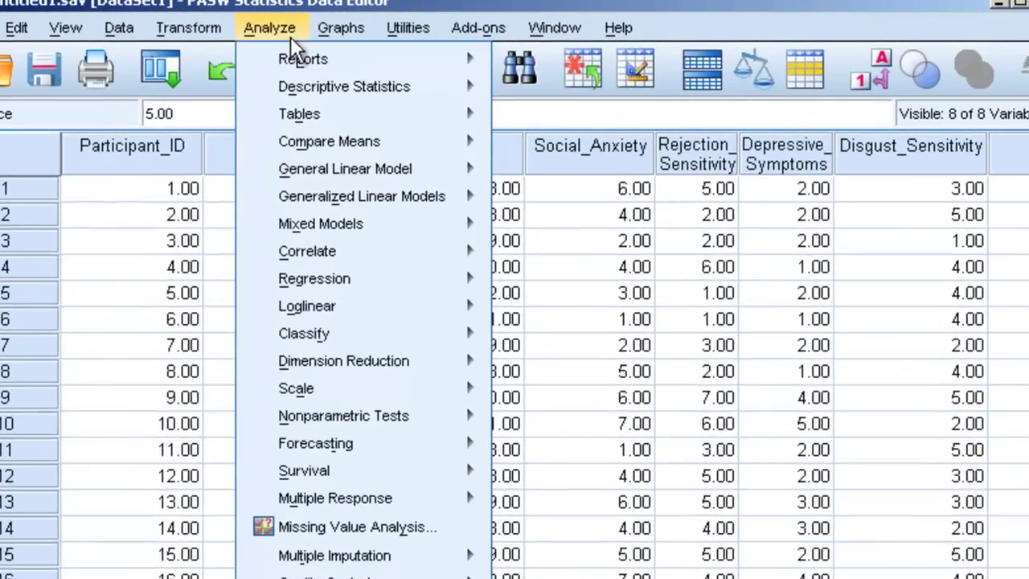
mouse_move(319, 86)
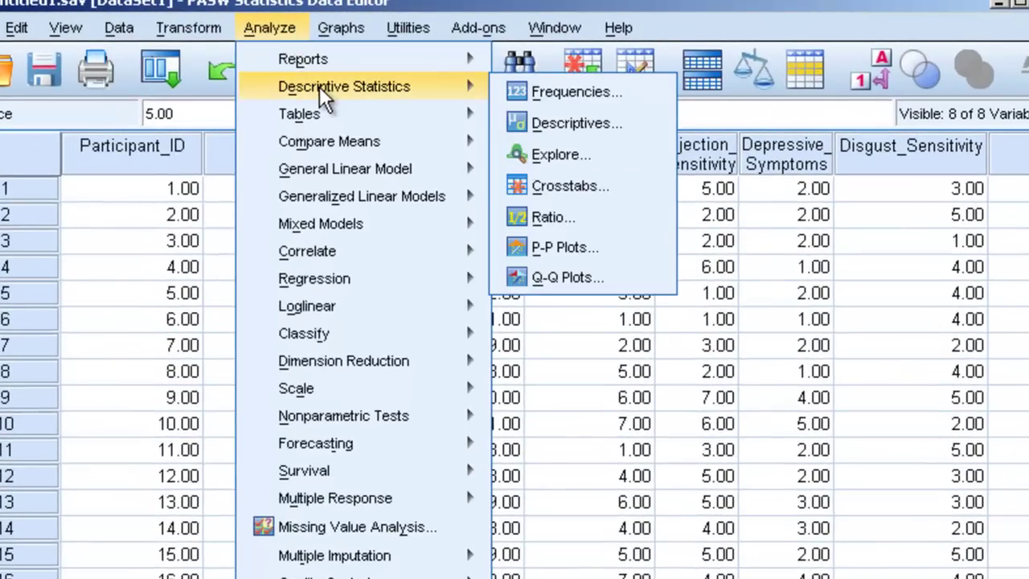
left_click(575, 90)
left_click(533, 182)
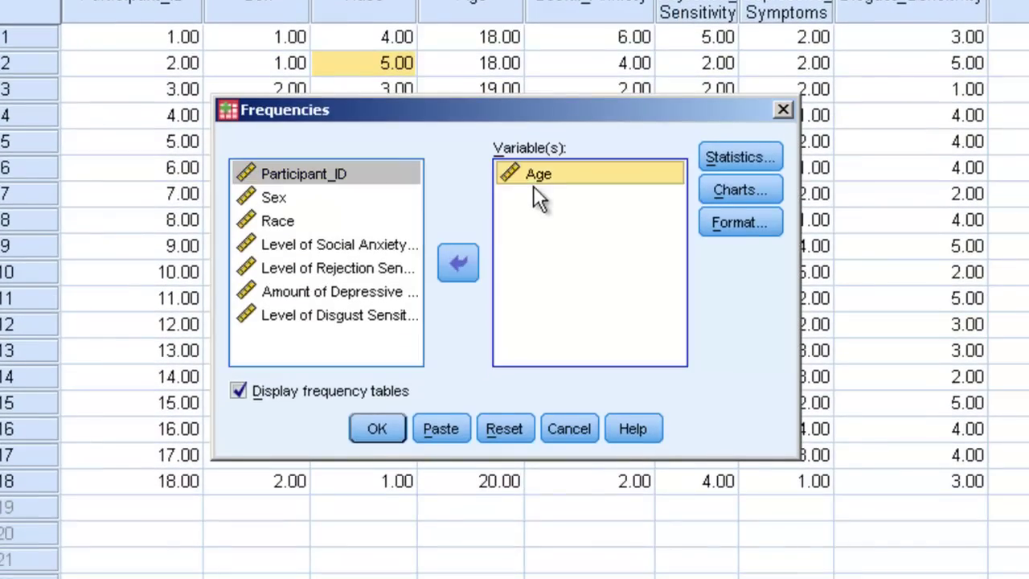
left_click(461, 262)
left_click(323, 269)
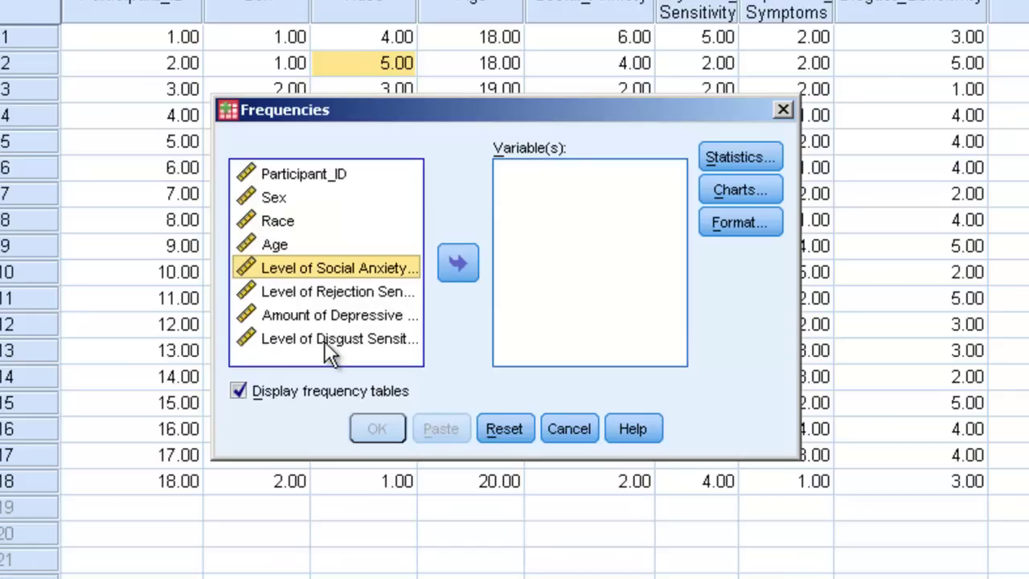
left_click(324, 341, "shift")
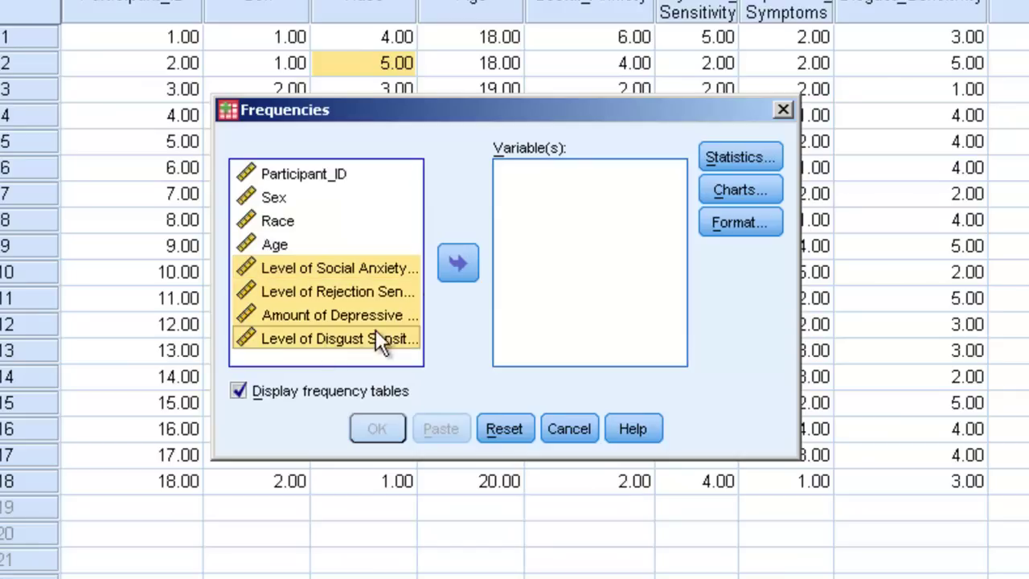
left_click(458, 263)
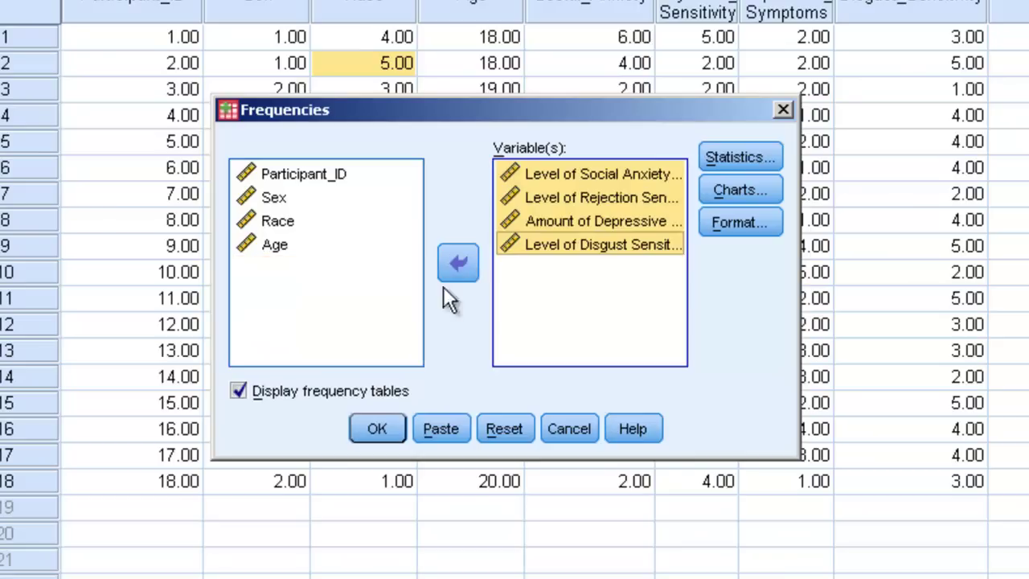
left_click(237, 389)
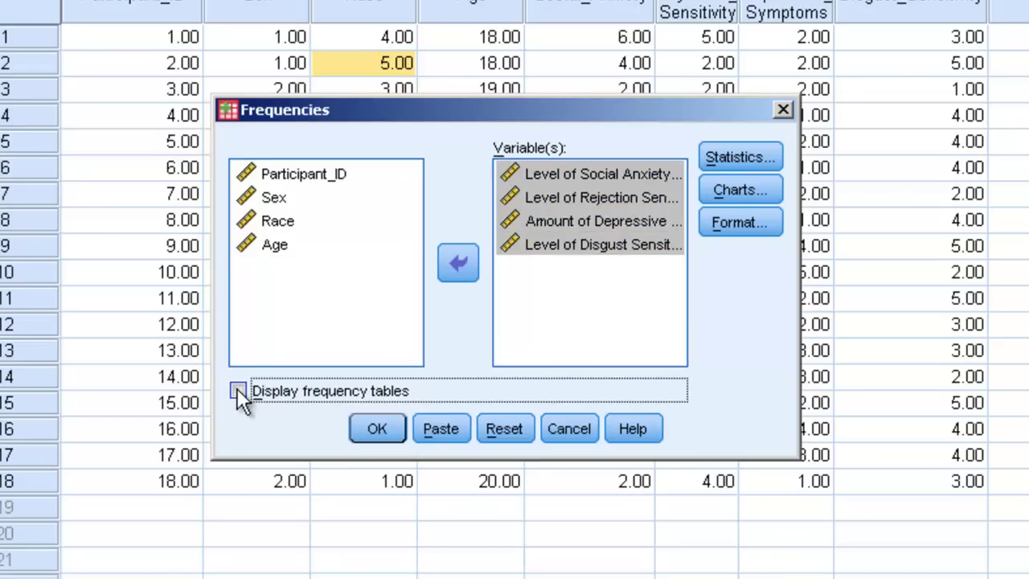
Step: Drop variance, range, minimum and maximum, keeping mean, median, mode and std. deviation, and run the analysis
left_click(713, 159)
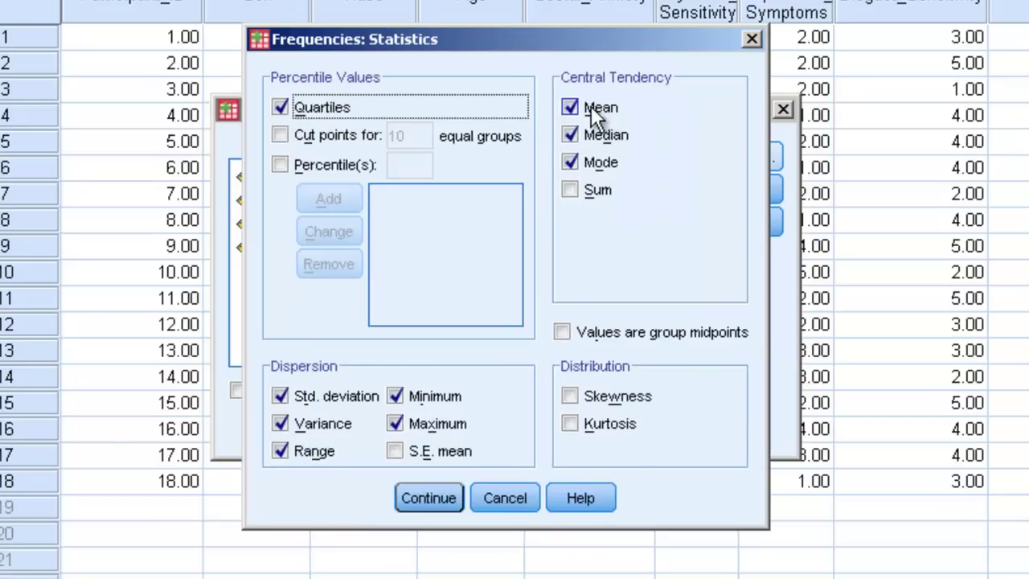
left_click(280, 423)
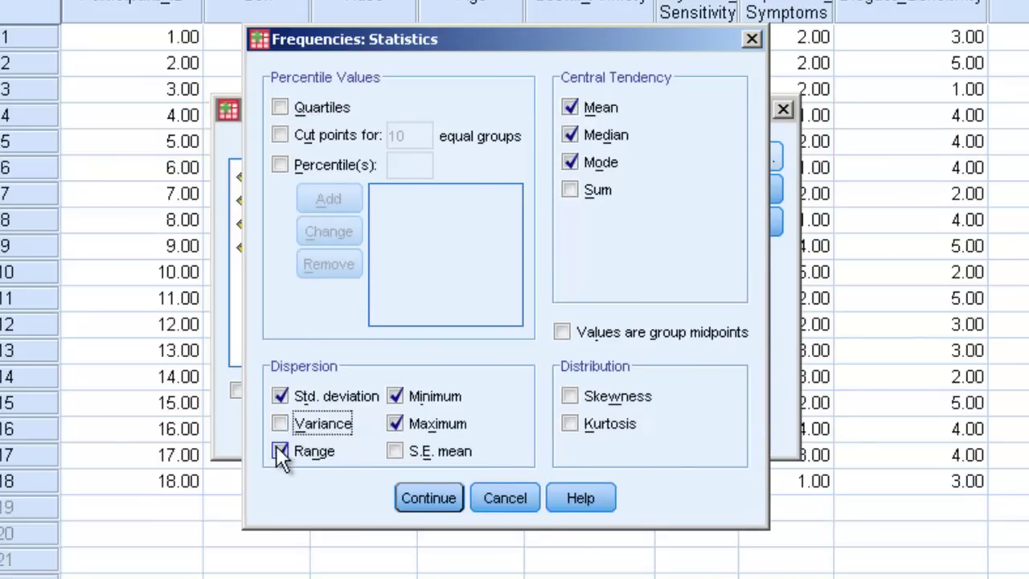
left_click(278, 449)
left_click(396, 424)
left_click(401, 394)
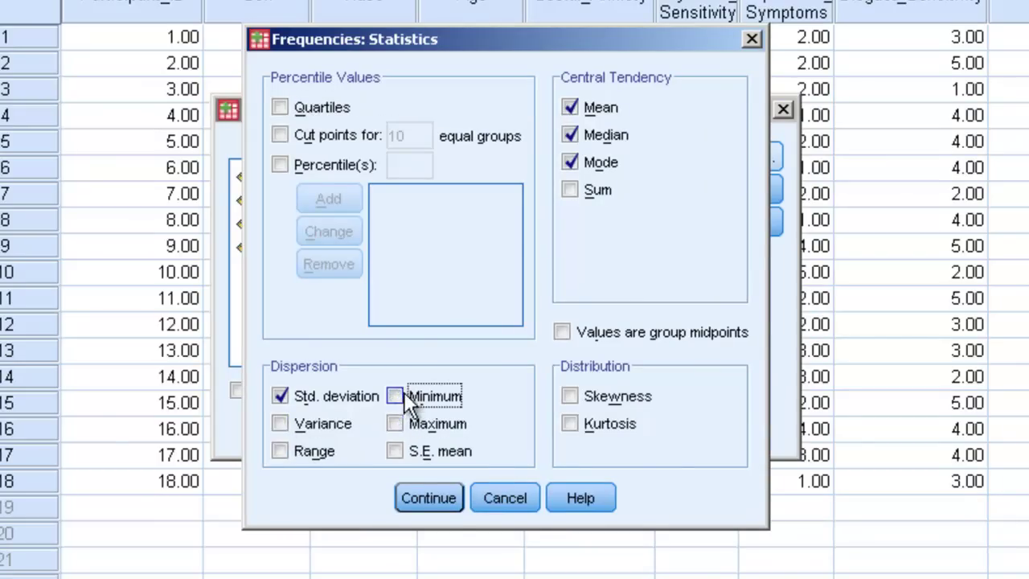
left_click(447, 500)
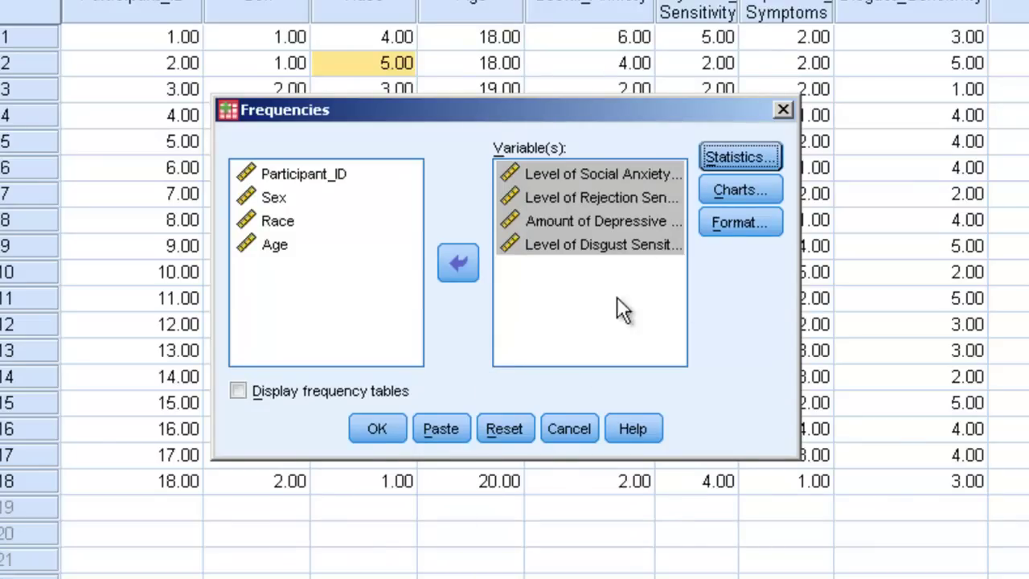
left_click(391, 426)
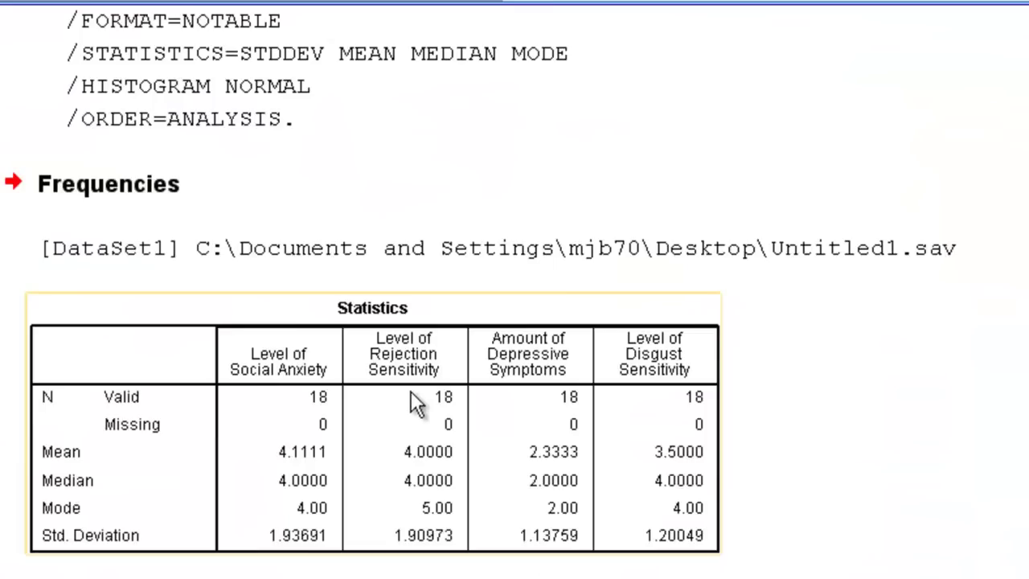
scroll(411, 390, "down", 3)
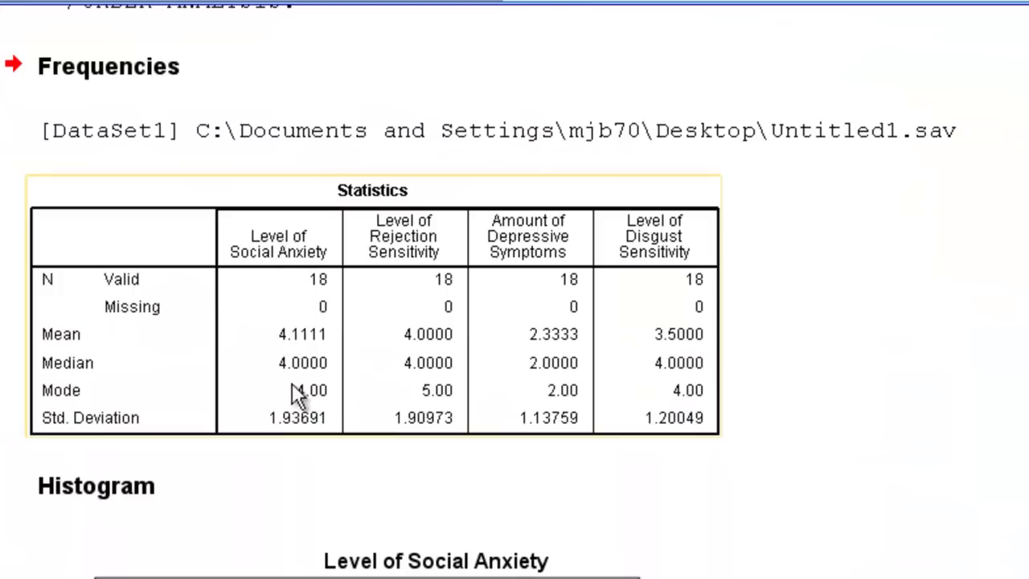